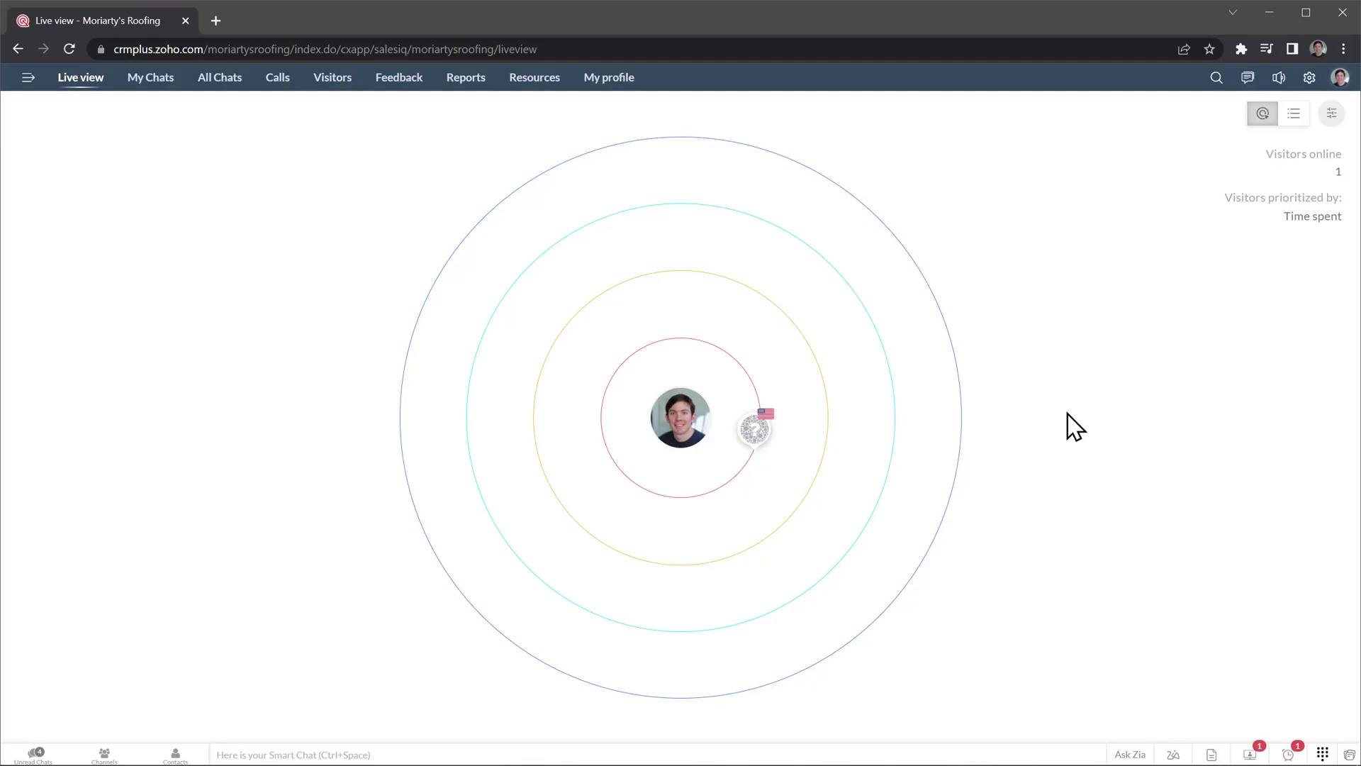
# - Check the visitor's details, then accept the metal-roof chat and reply 'Yes, we do.' by name
pyautogui.click(759, 433)
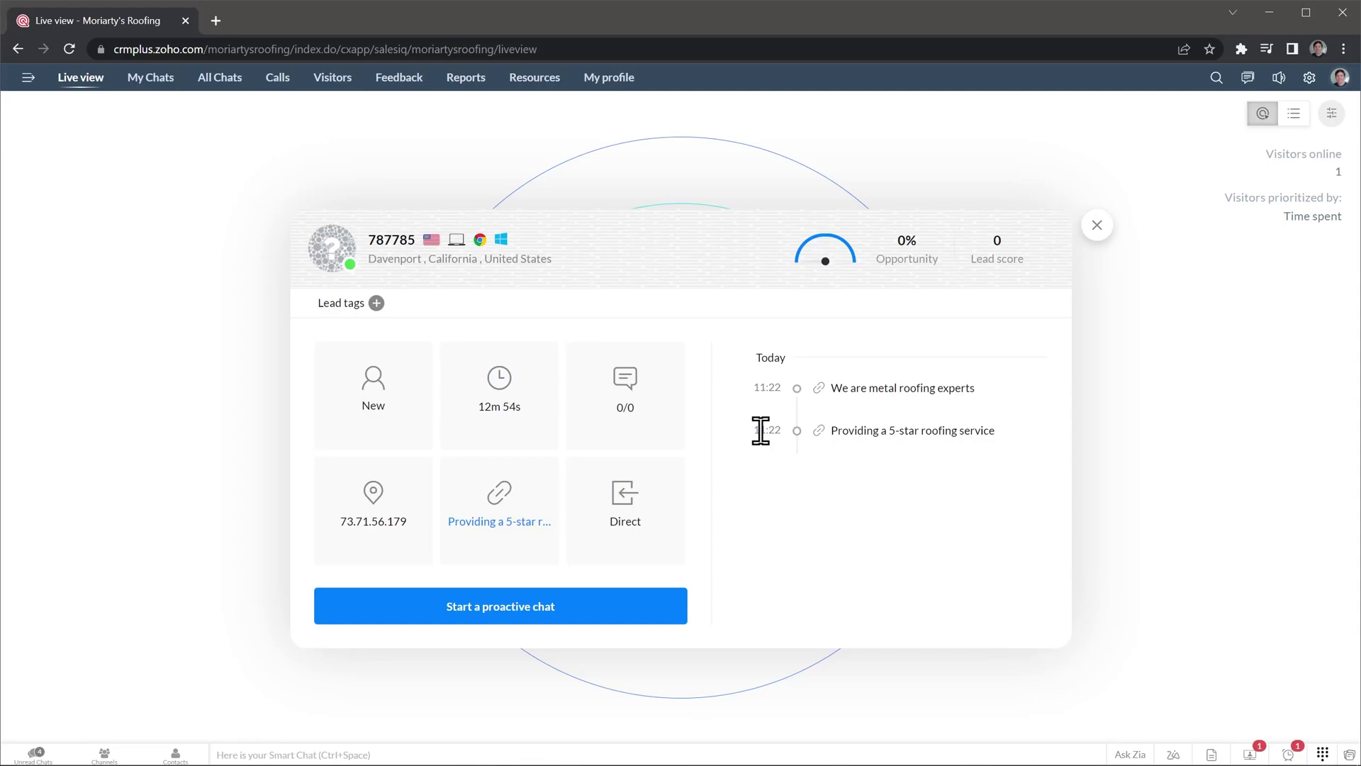
pyautogui.click(1100, 231)
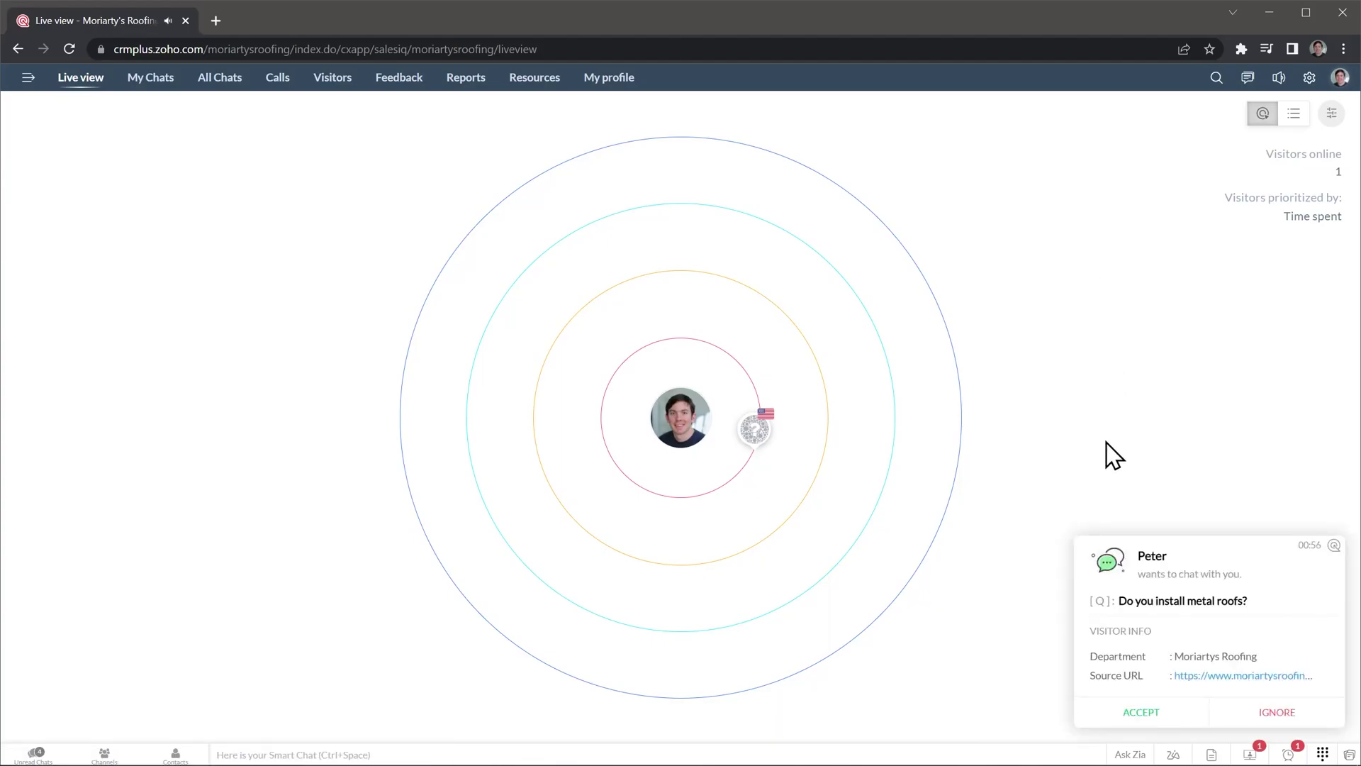
pyautogui.click(1144, 712)
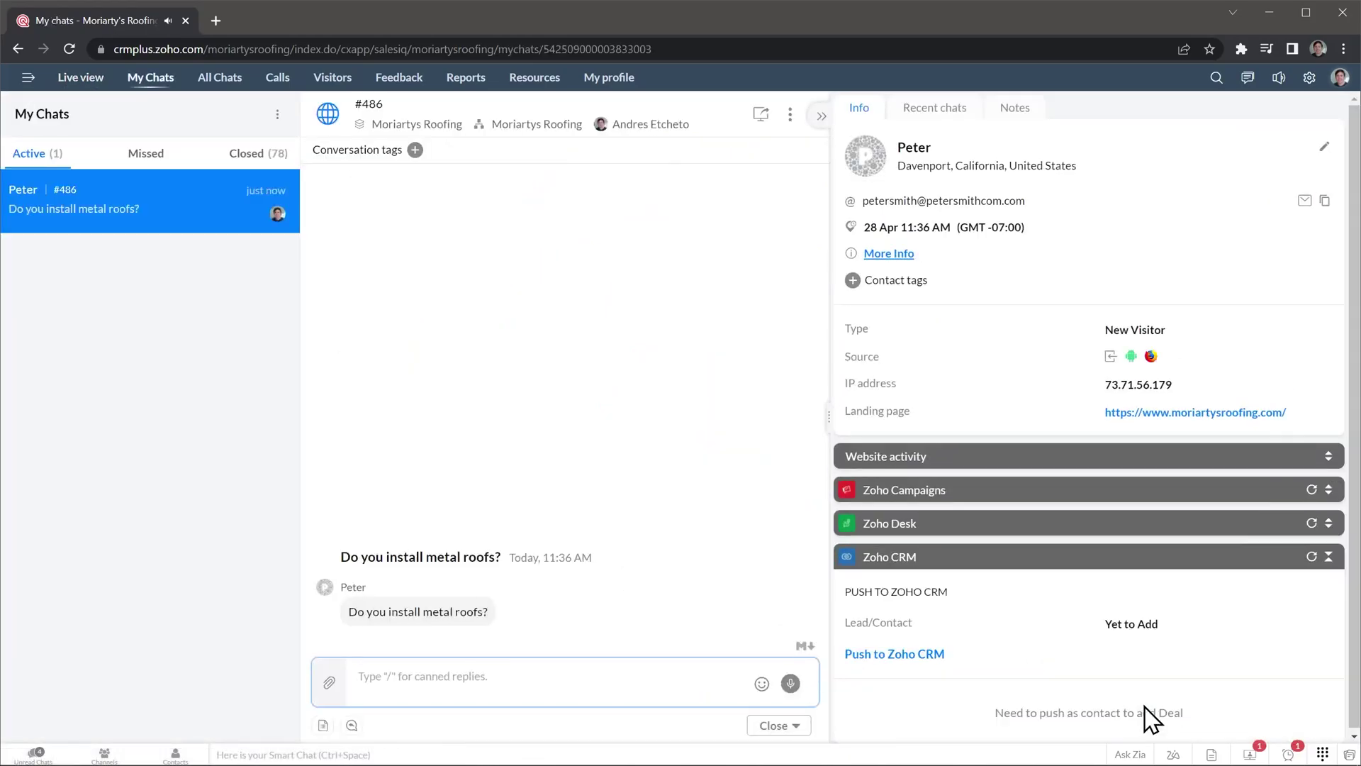
pyautogui.write('Hi Peter. Yes, we do.')
pyautogui.press('Return')
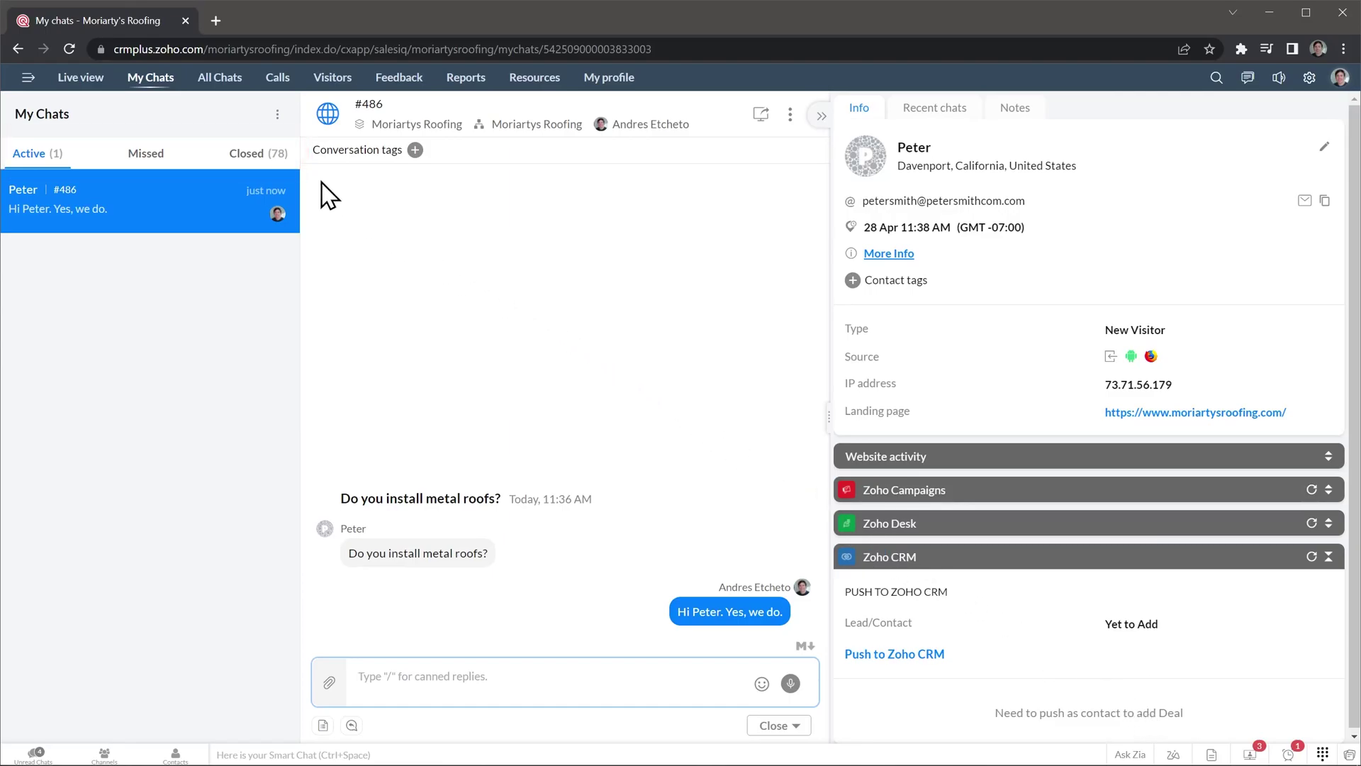
# - Browse closed chats and the All Chats list filtered to closed, then view answered calls
pyautogui.click(276, 156)
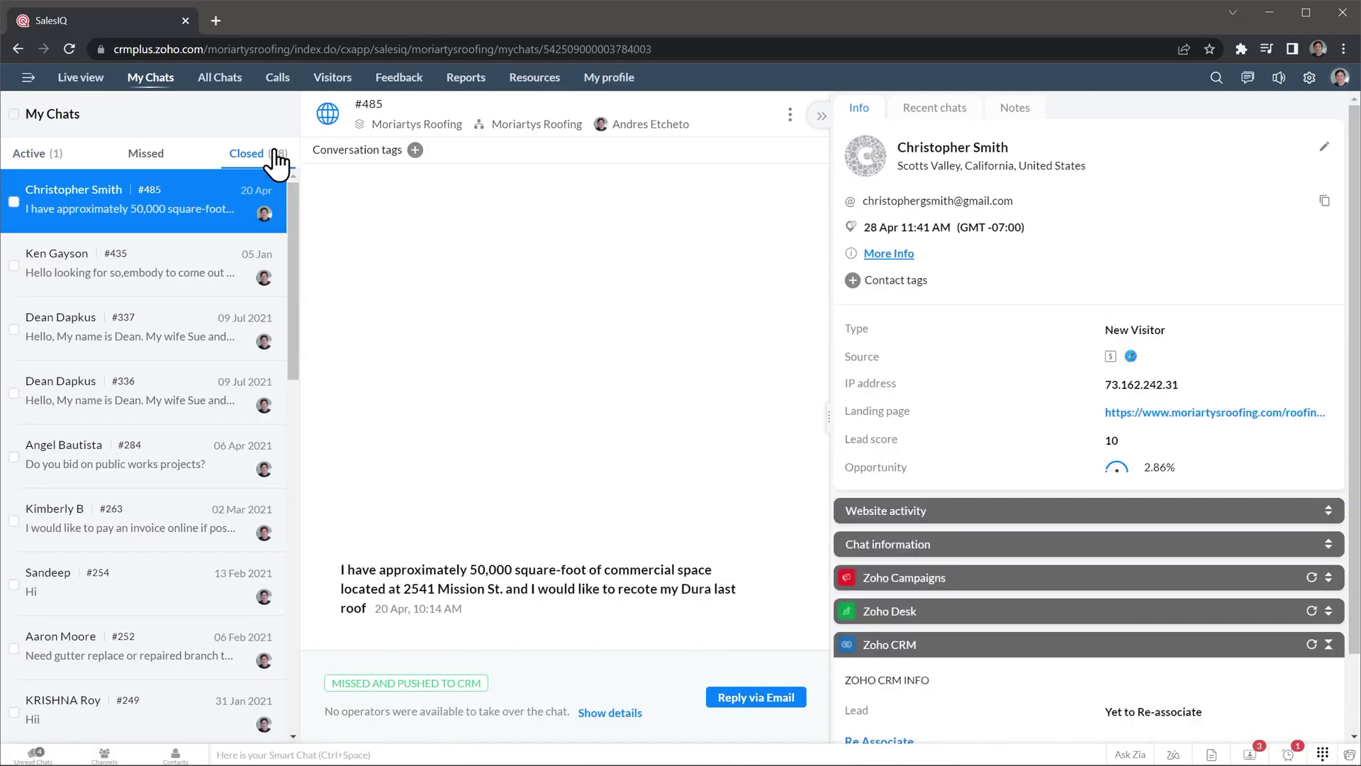
pyautogui.click(224, 91)
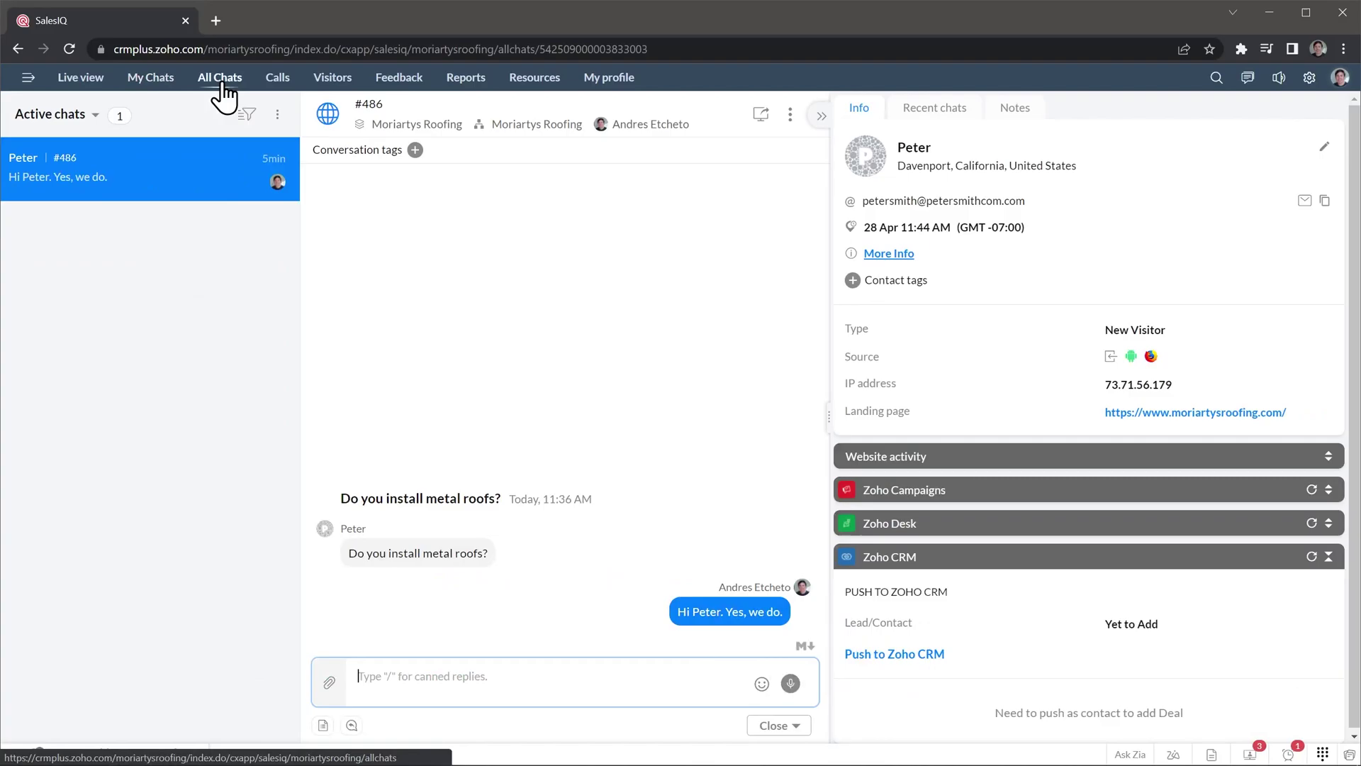
pyautogui.click(80, 117)
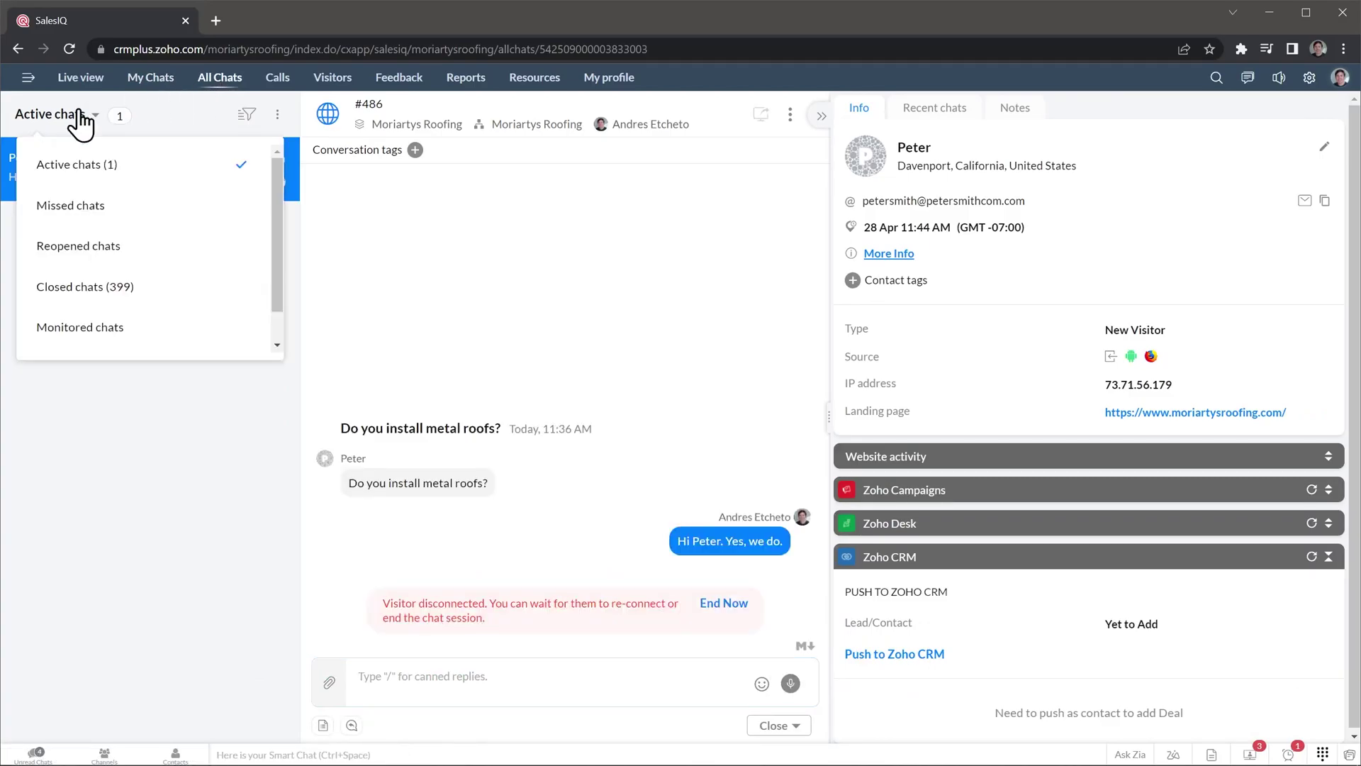
pyautogui.click(108, 289)
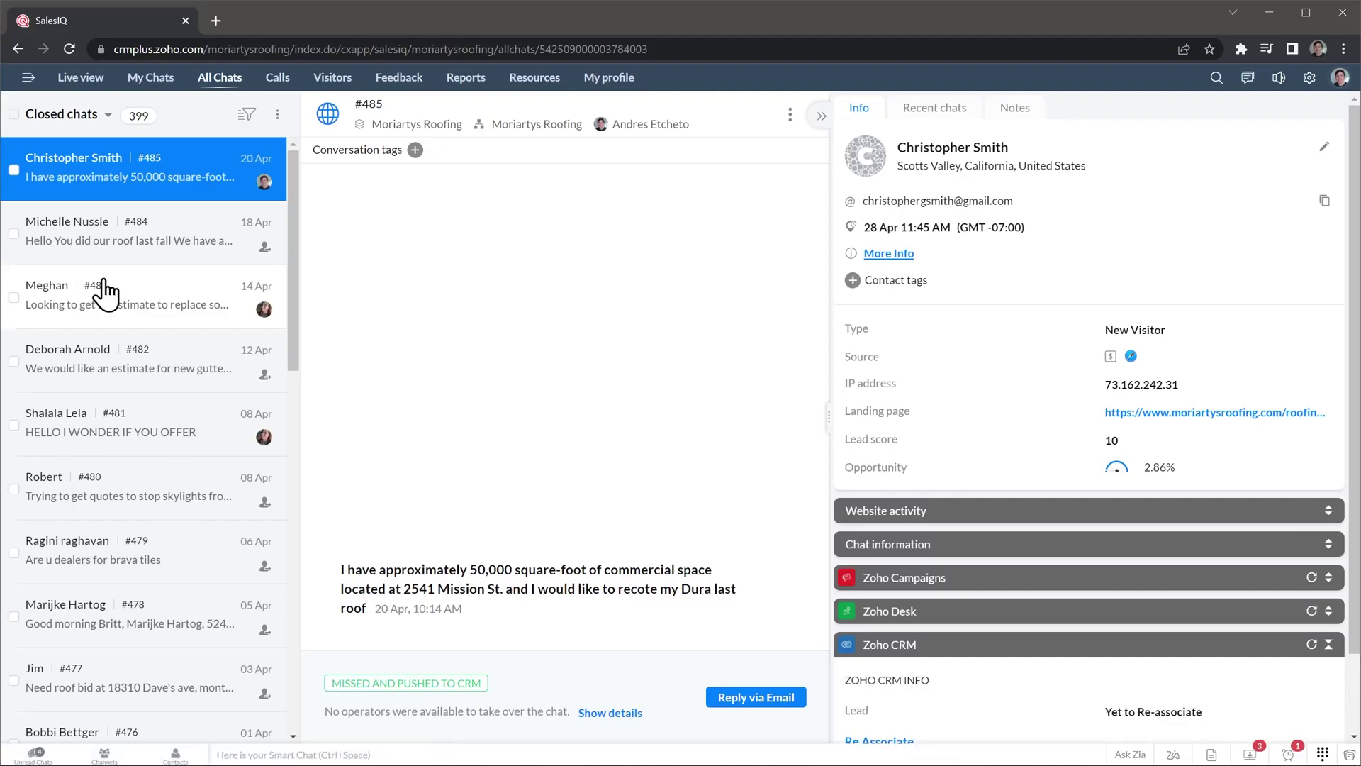
pyautogui.click(243, 116)
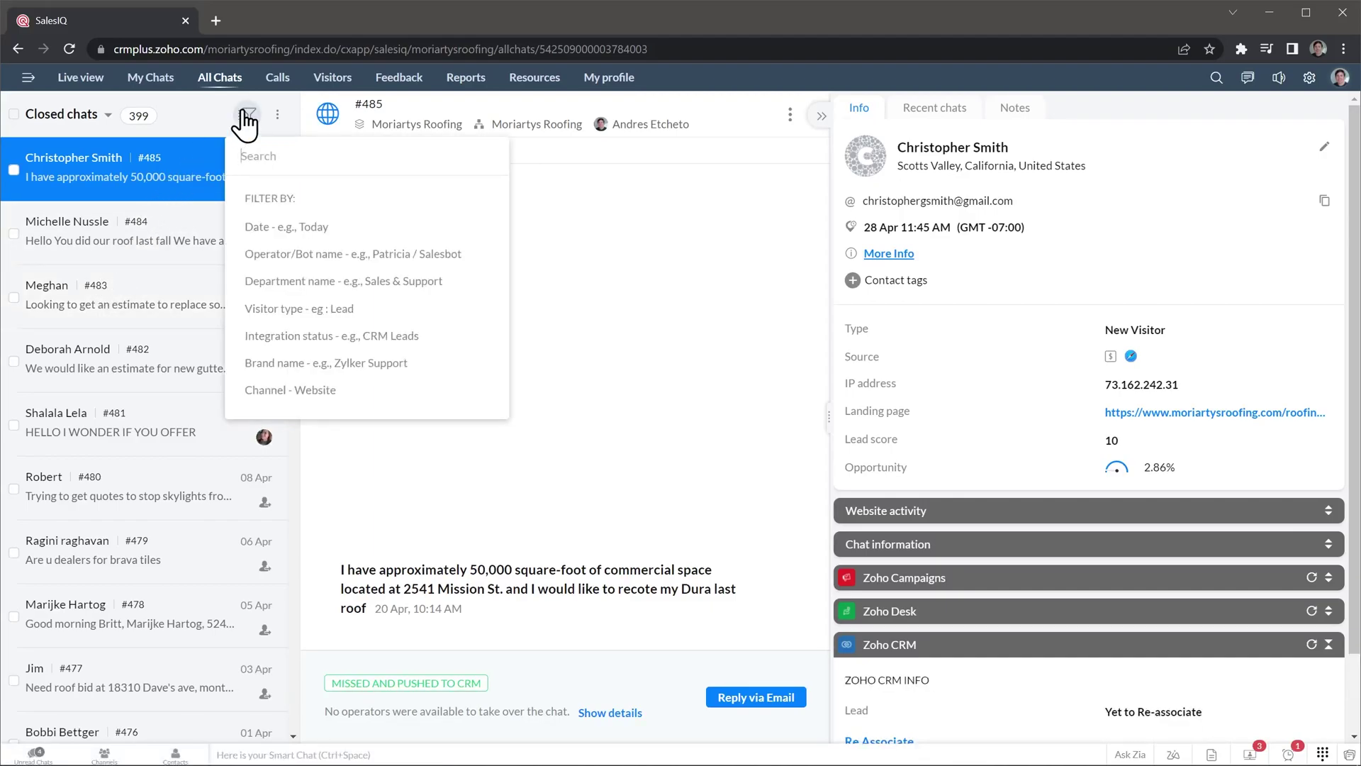
pyautogui.click(276, 79)
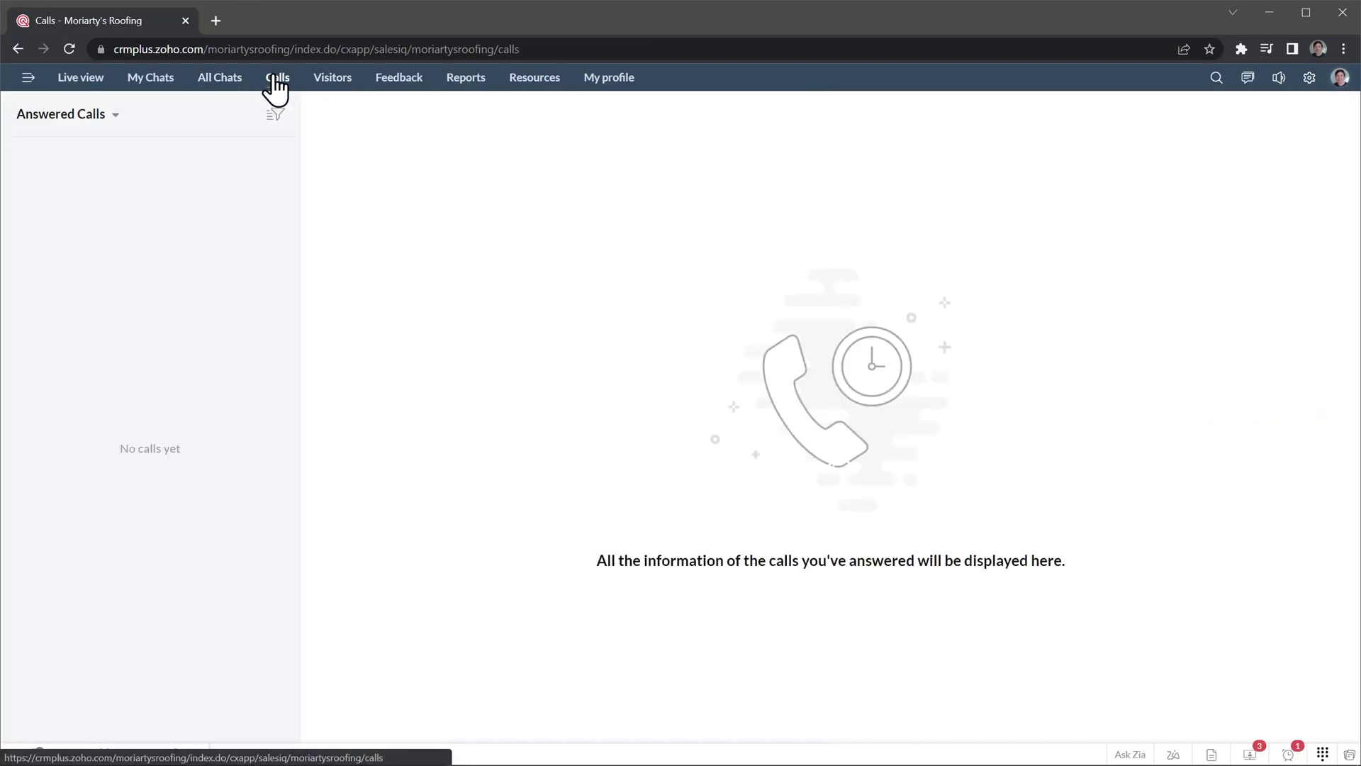
# - Filter the visitors list to Returning visitors, then view the All feedback page
pyautogui.click(328, 81)
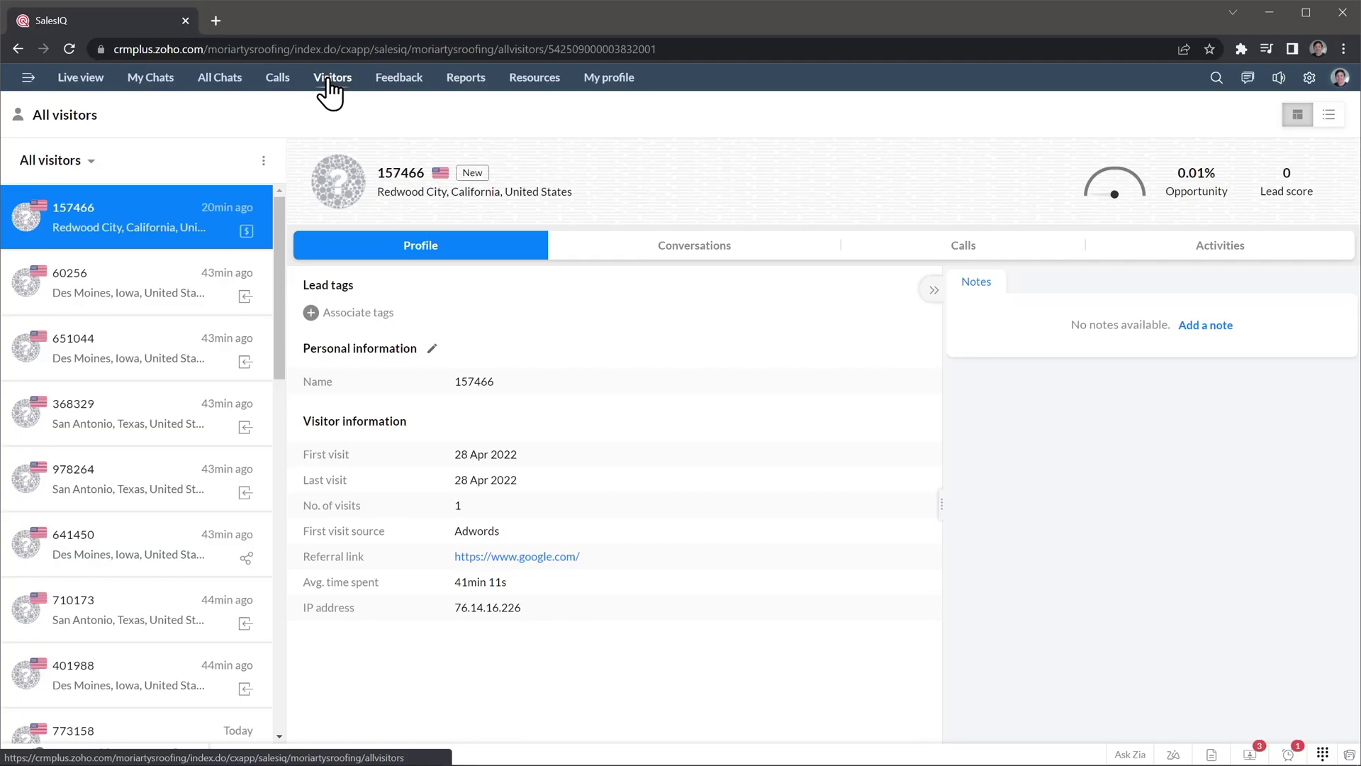
pyautogui.click(90, 165)
pyautogui.click(135, 253)
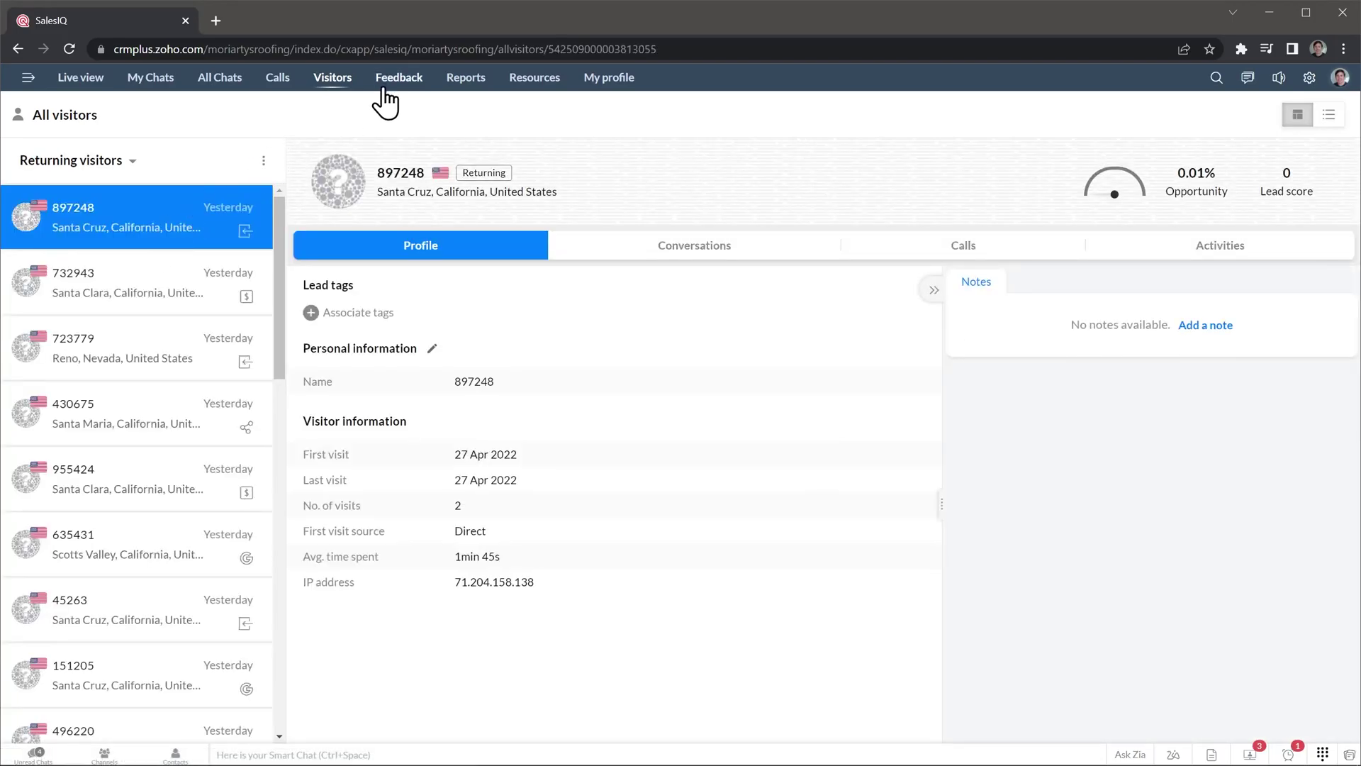
pyautogui.click(397, 95)
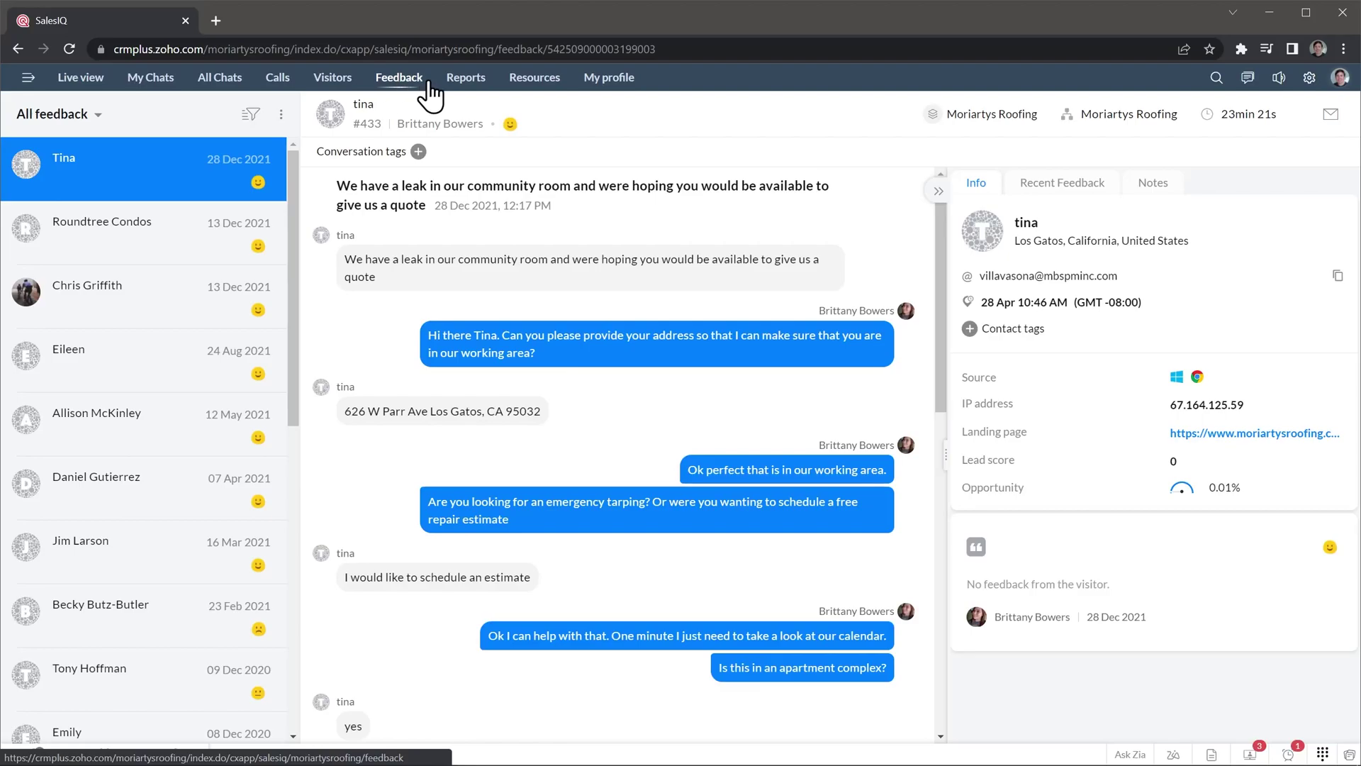
# - Pass through the reports overview and help articles list to reach My profile information
pyautogui.click(460, 89)
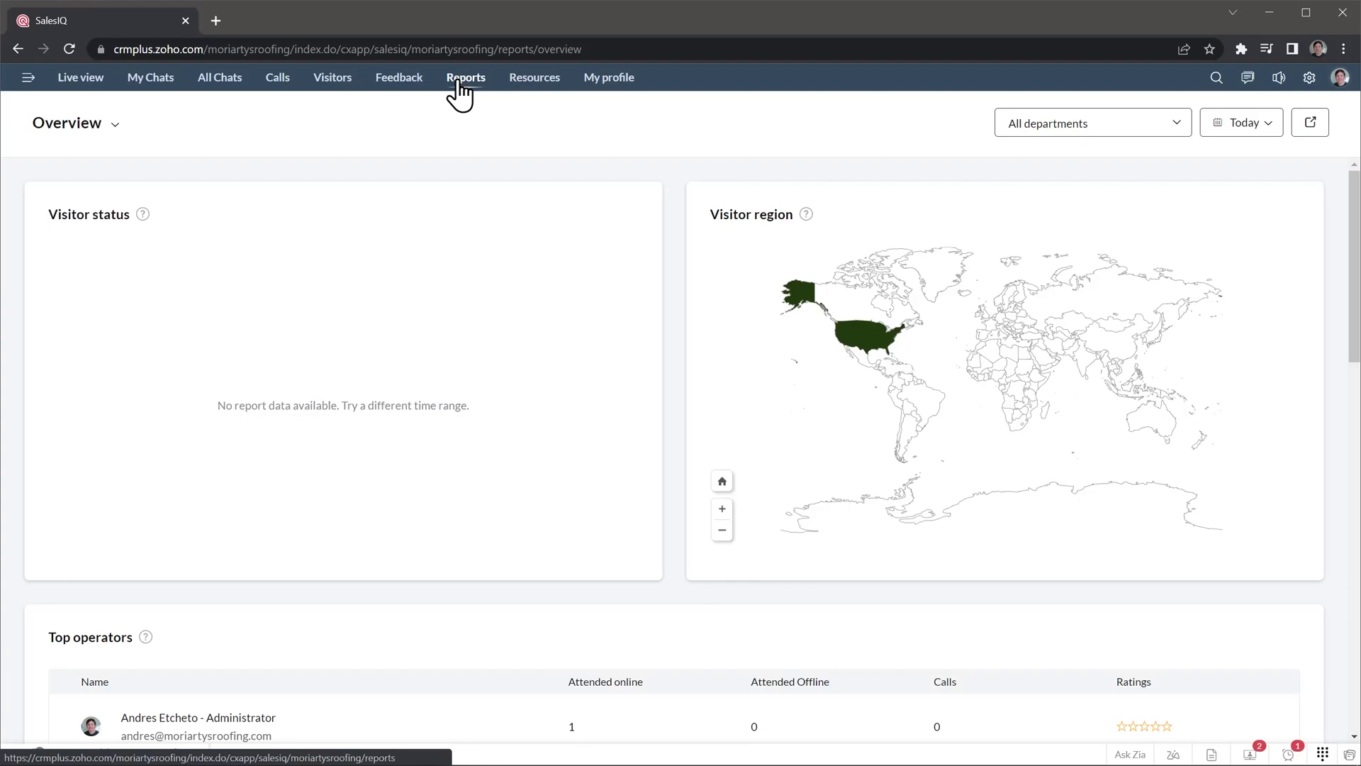
pyautogui.moveTo(530, 89)
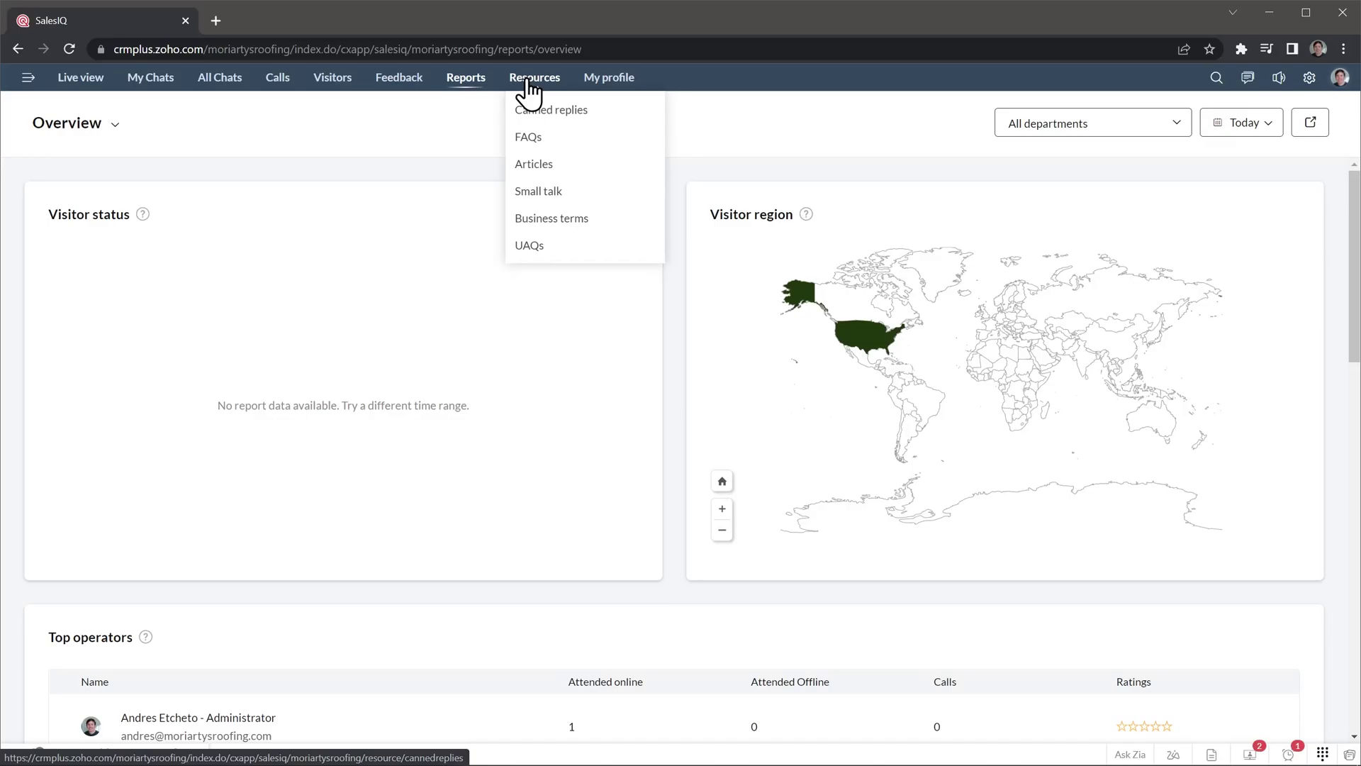
pyautogui.click(540, 166)
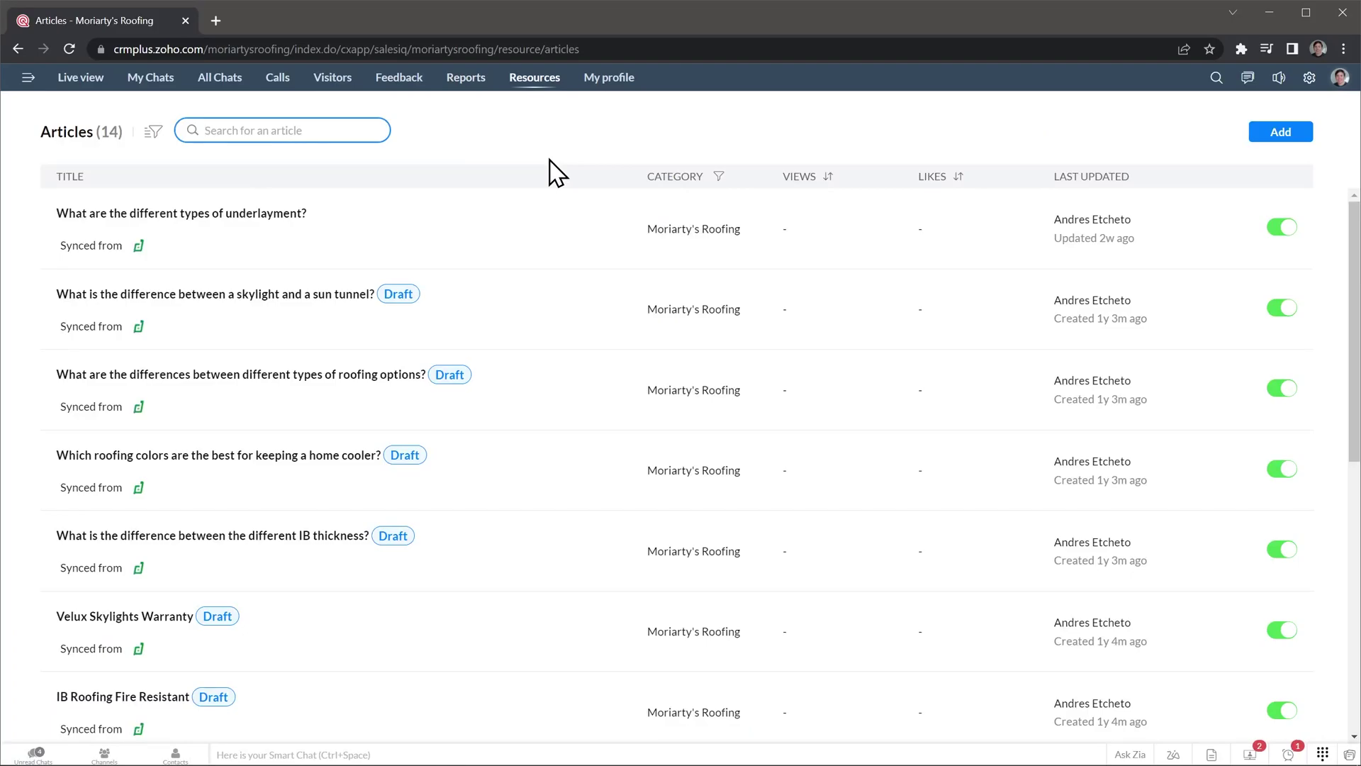
pyautogui.click(611, 80)
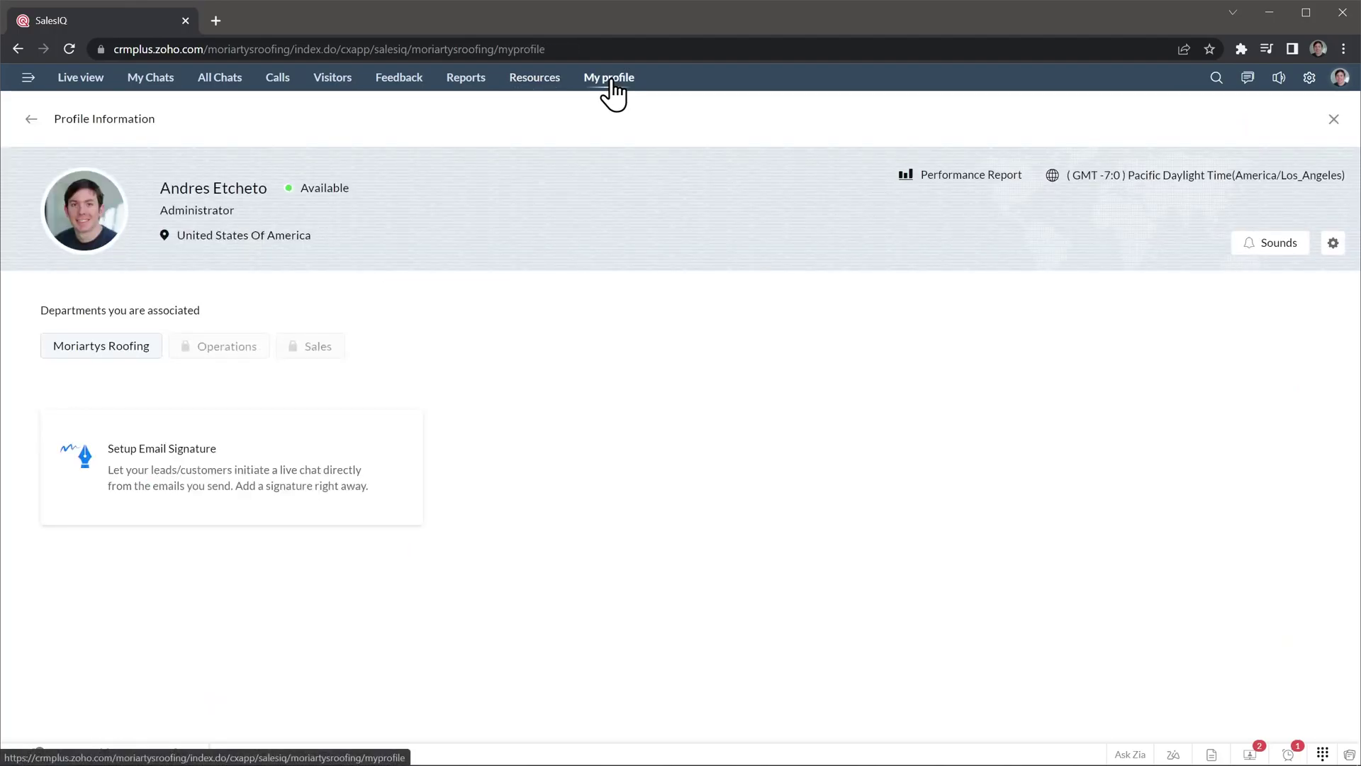
# - From settings, choose Brands (Websites) under Personalize to list the Moriartys Roofing brand
pyautogui.click(1308, 76)
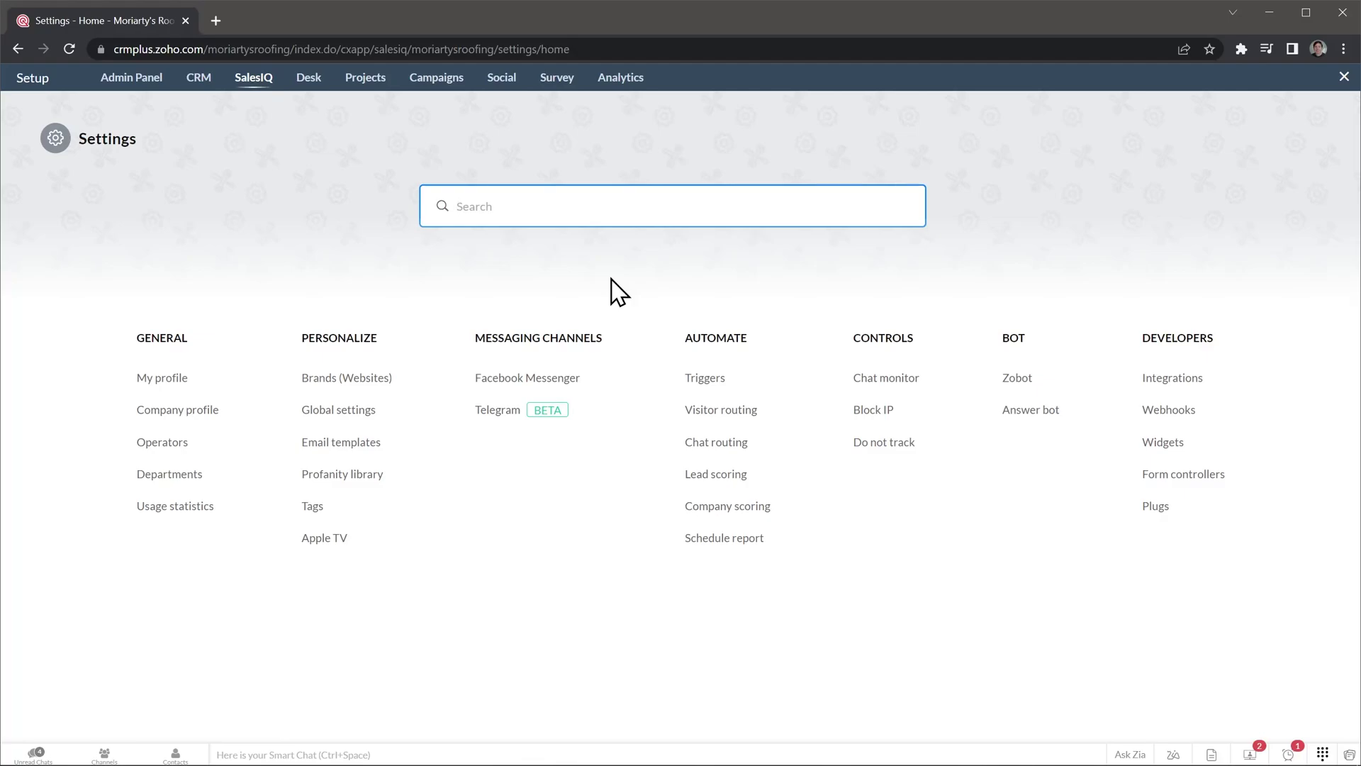
pyautogui.click(364, 378)
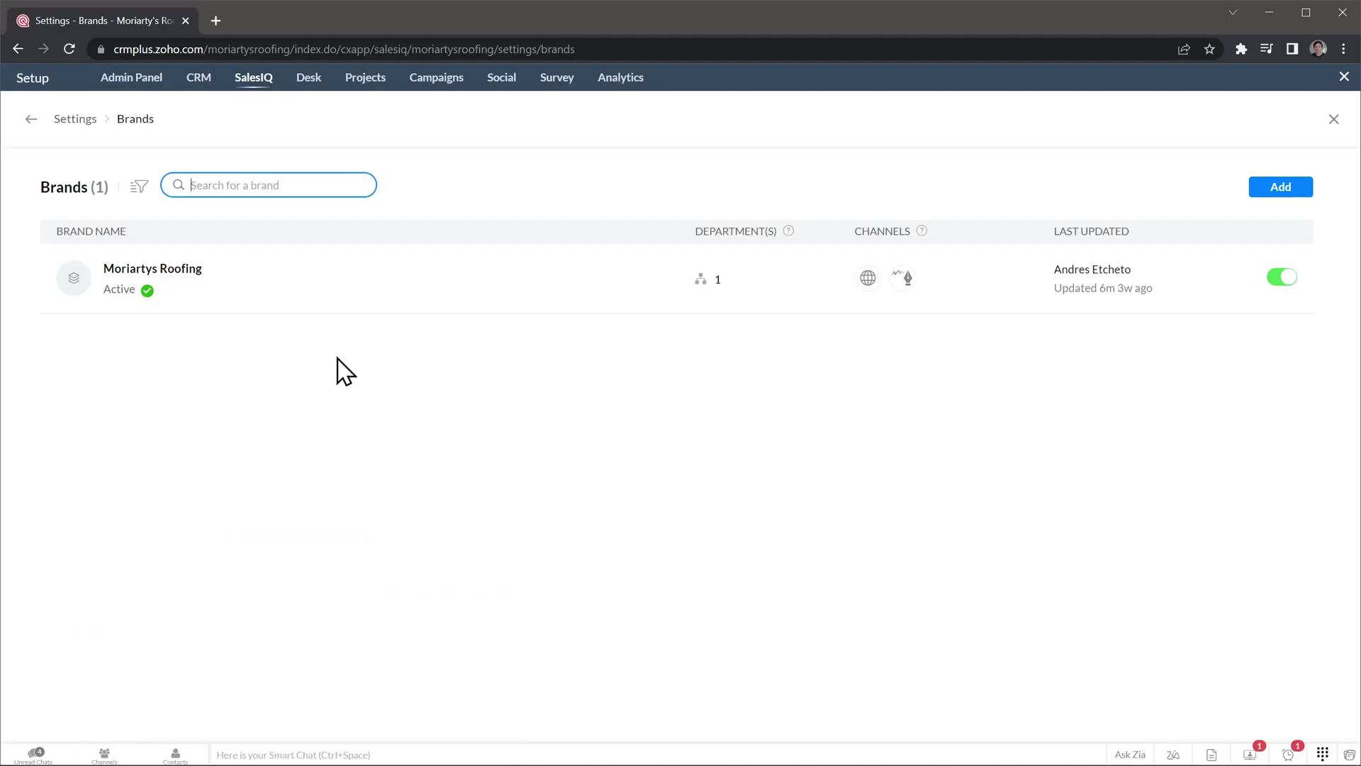
# - Inspect Moriartys Roofing's Personalisation, Flow Controls and Configurations, then go back to Settings home
pyautogui.click(185, 270)
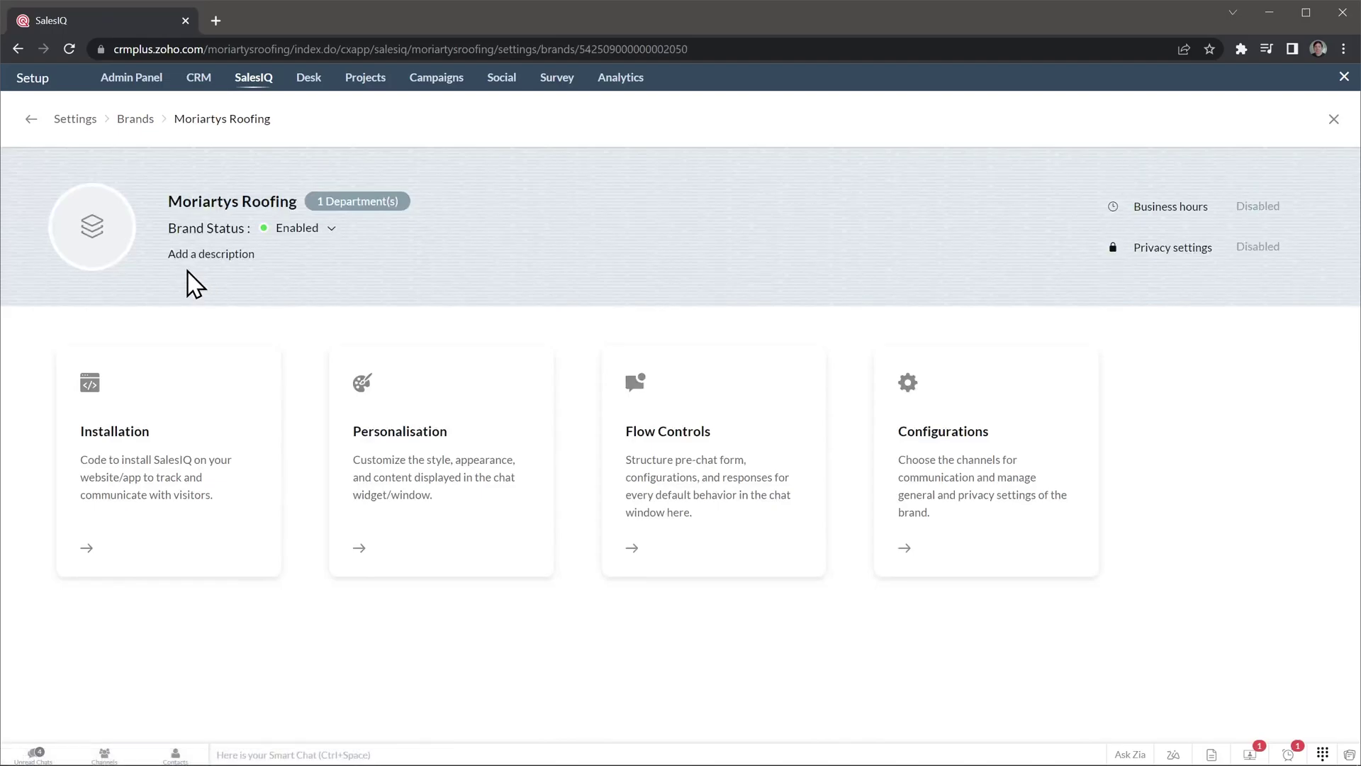
pyautogui.click(405, 413)
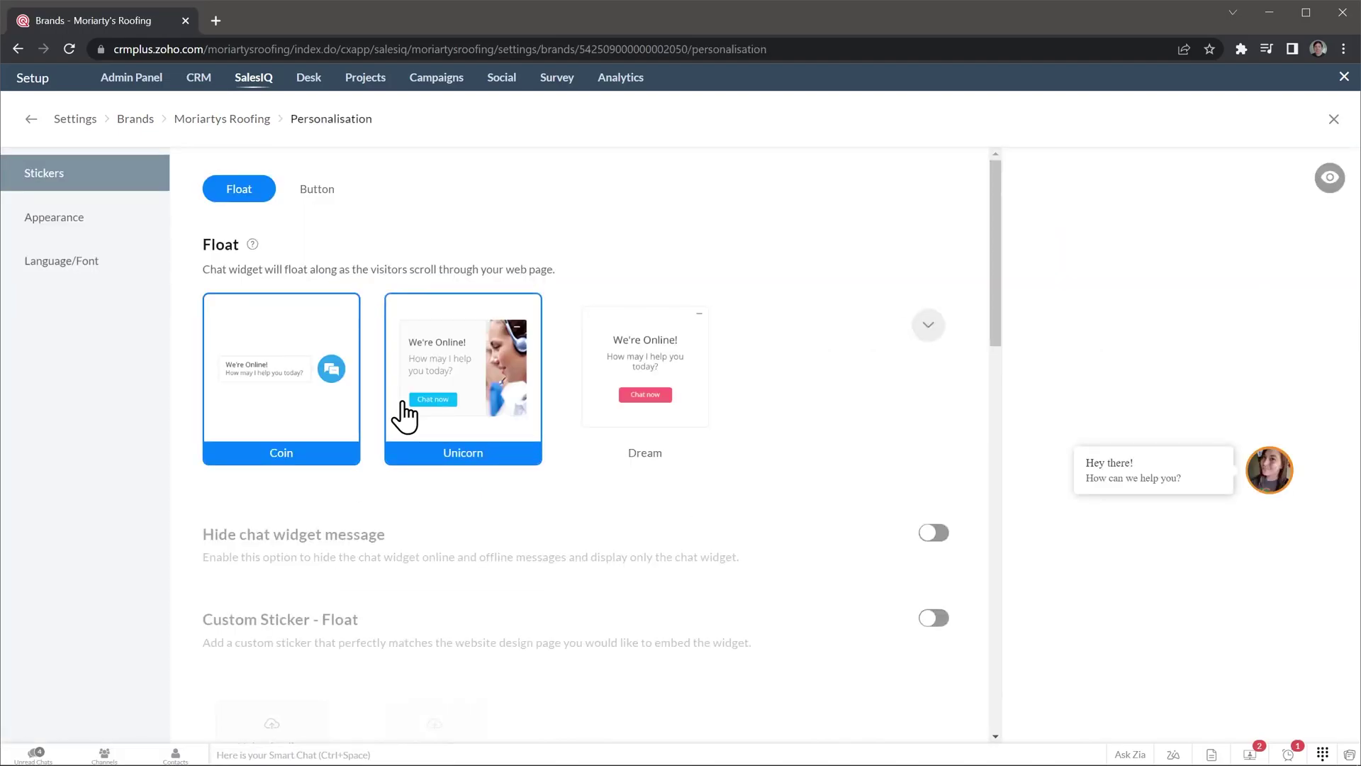
pyautogui.click(248, 121)
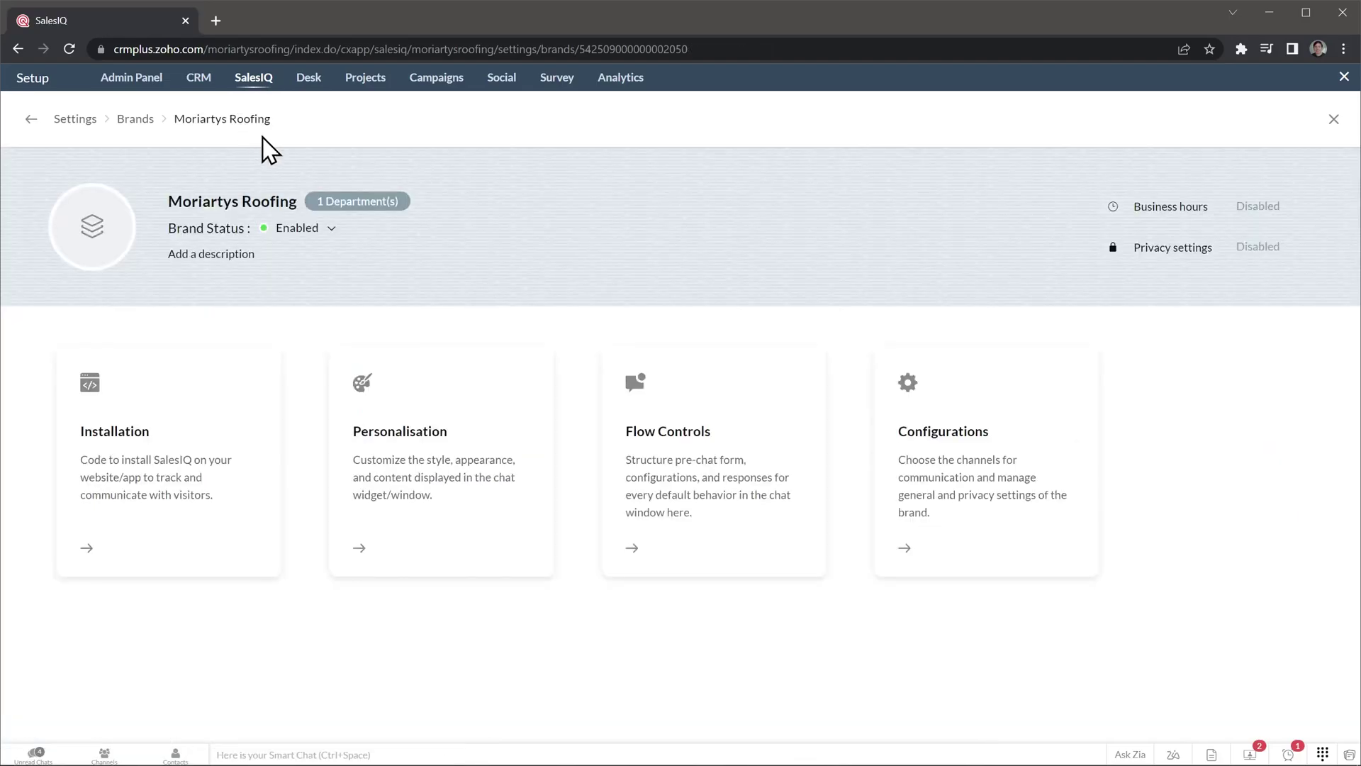
pyautogui.click(616, 386)
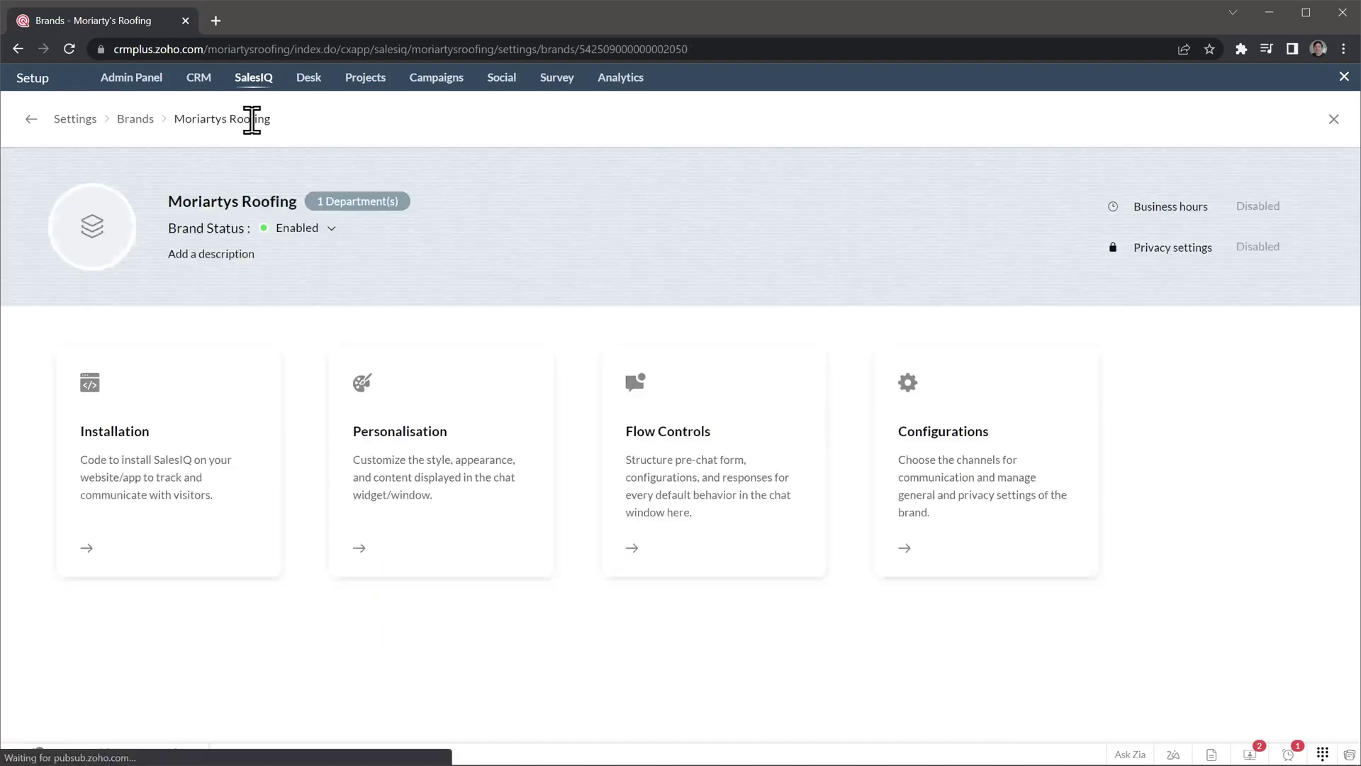
pyautogui.click(248, 121)
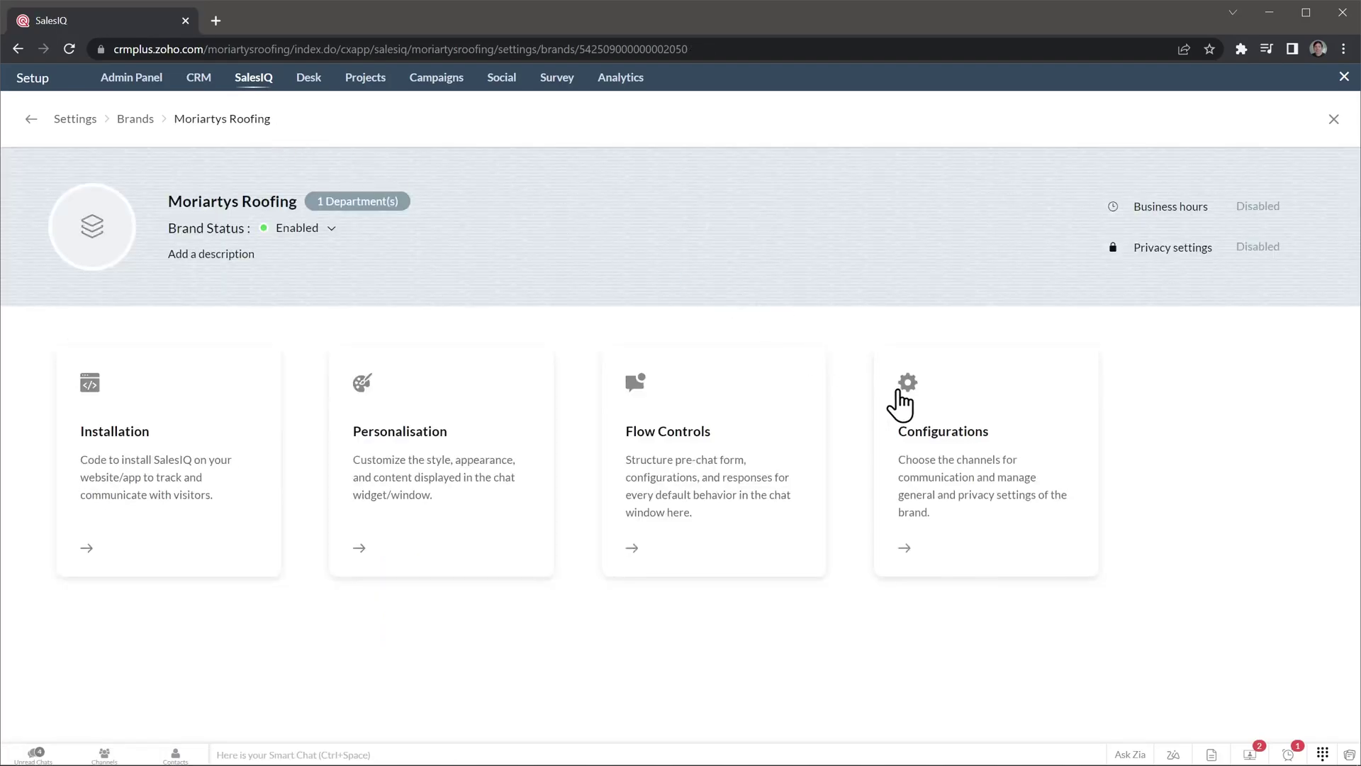
pyautogui.click(901, 403)
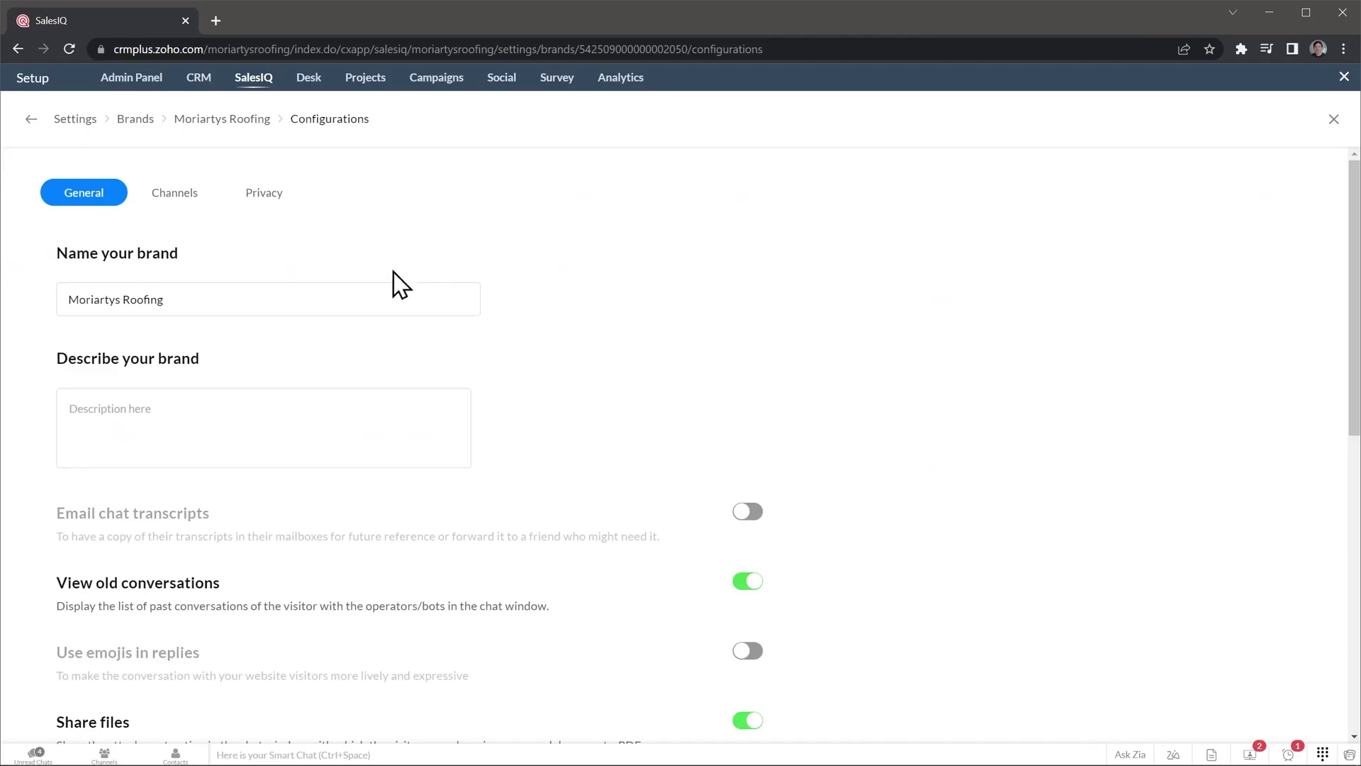
pyautogui.click(76, 120)
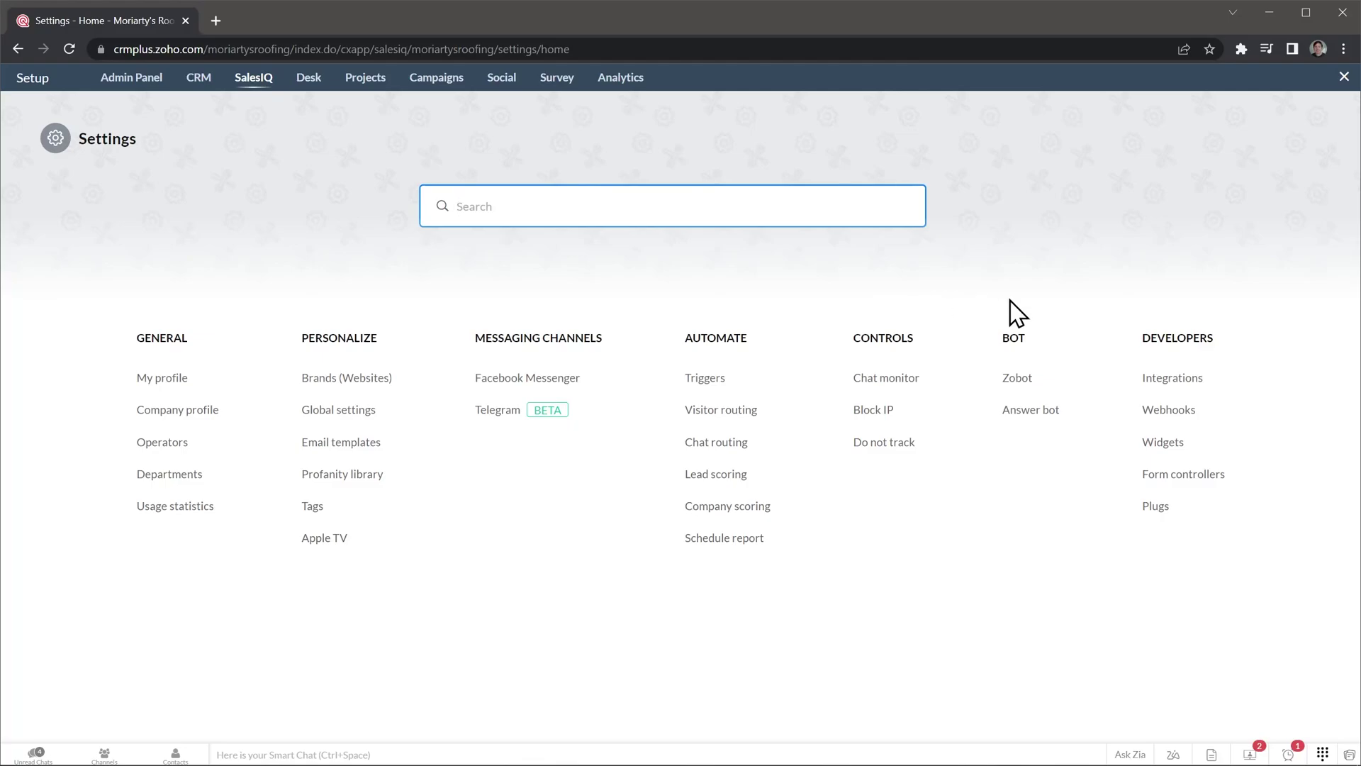
pyautogui.click(1017, 377)
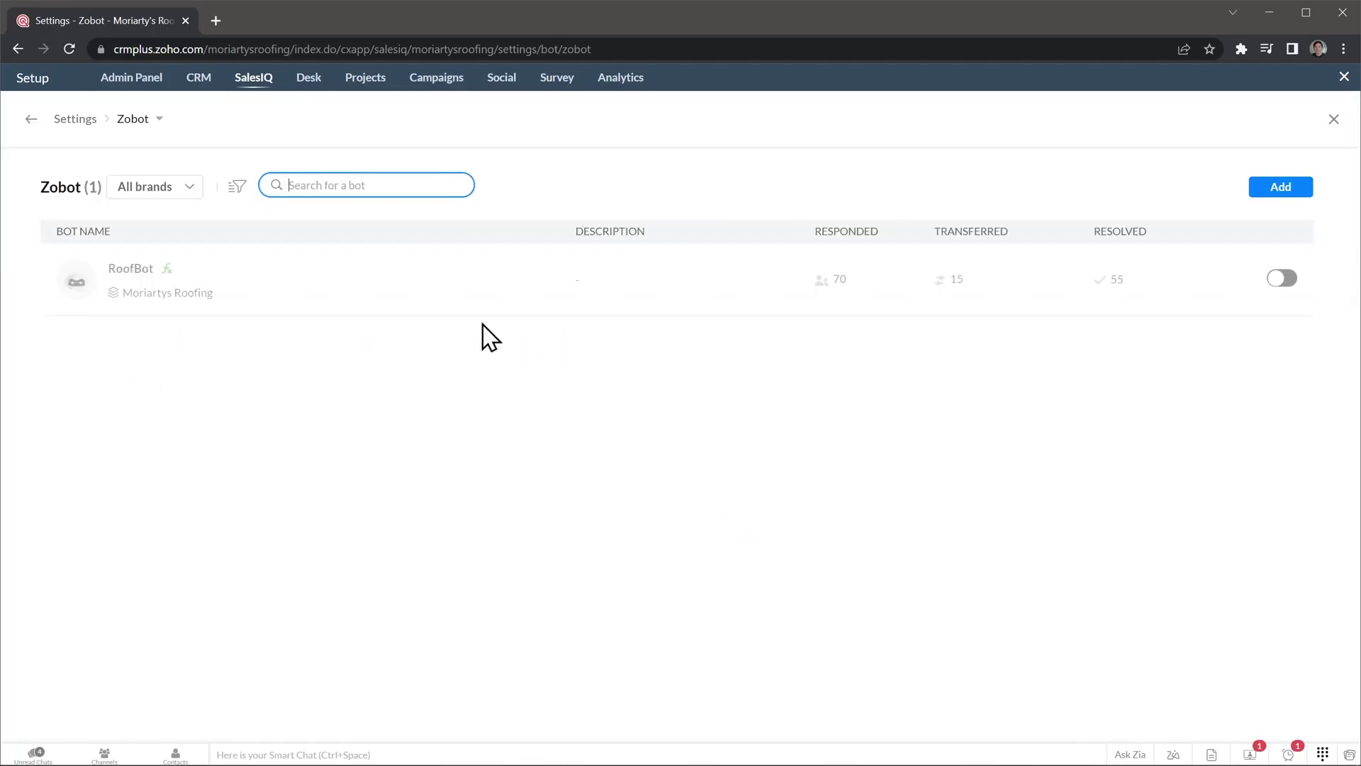
pyautogui.click(151, 270)
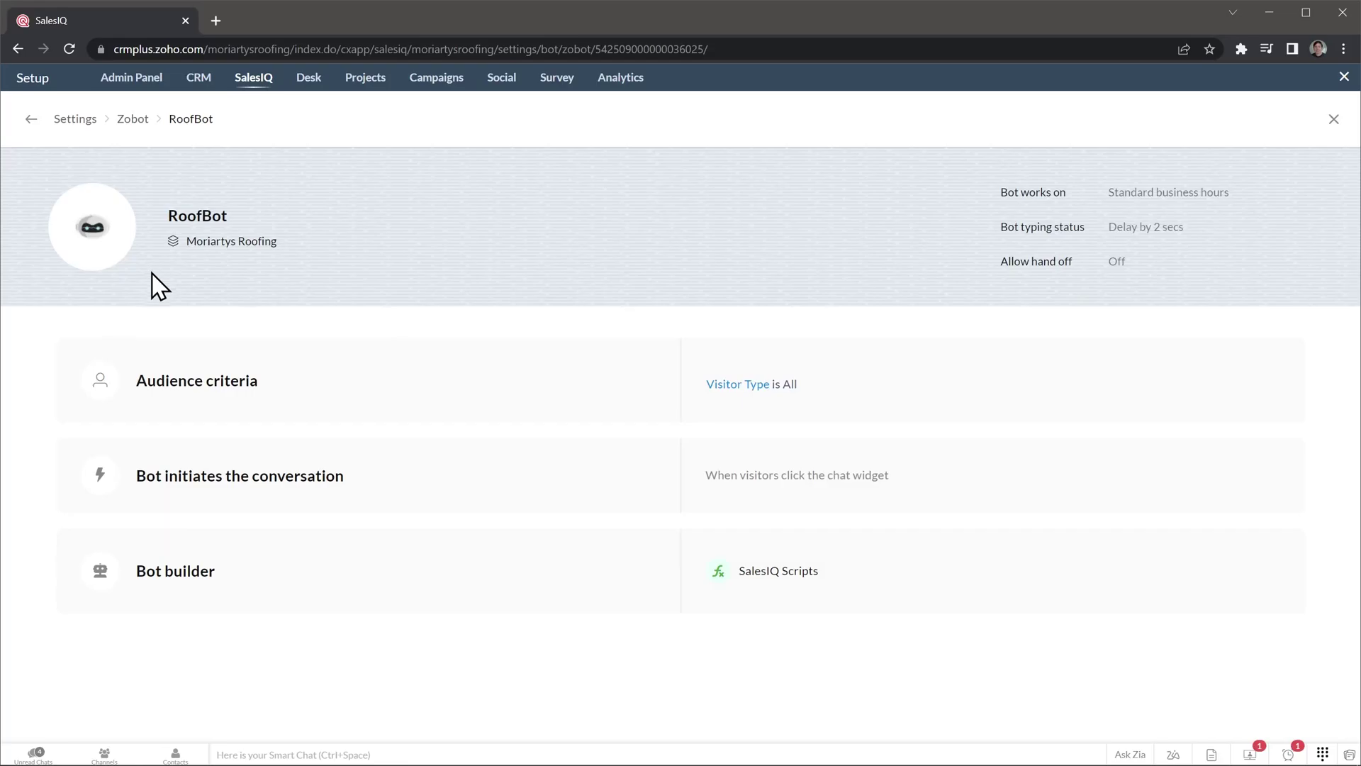
pyautogui.click(170, 568)
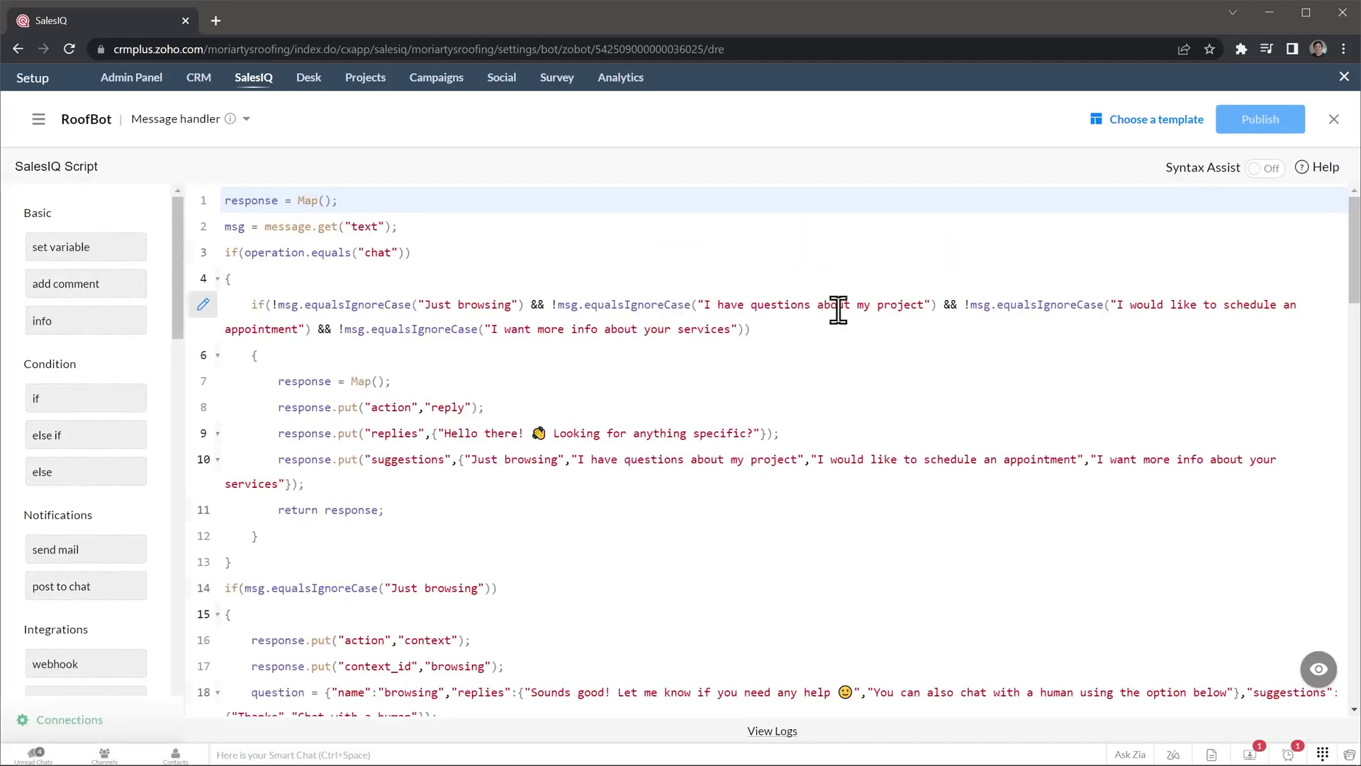
pyautogui.click(1331, 121)
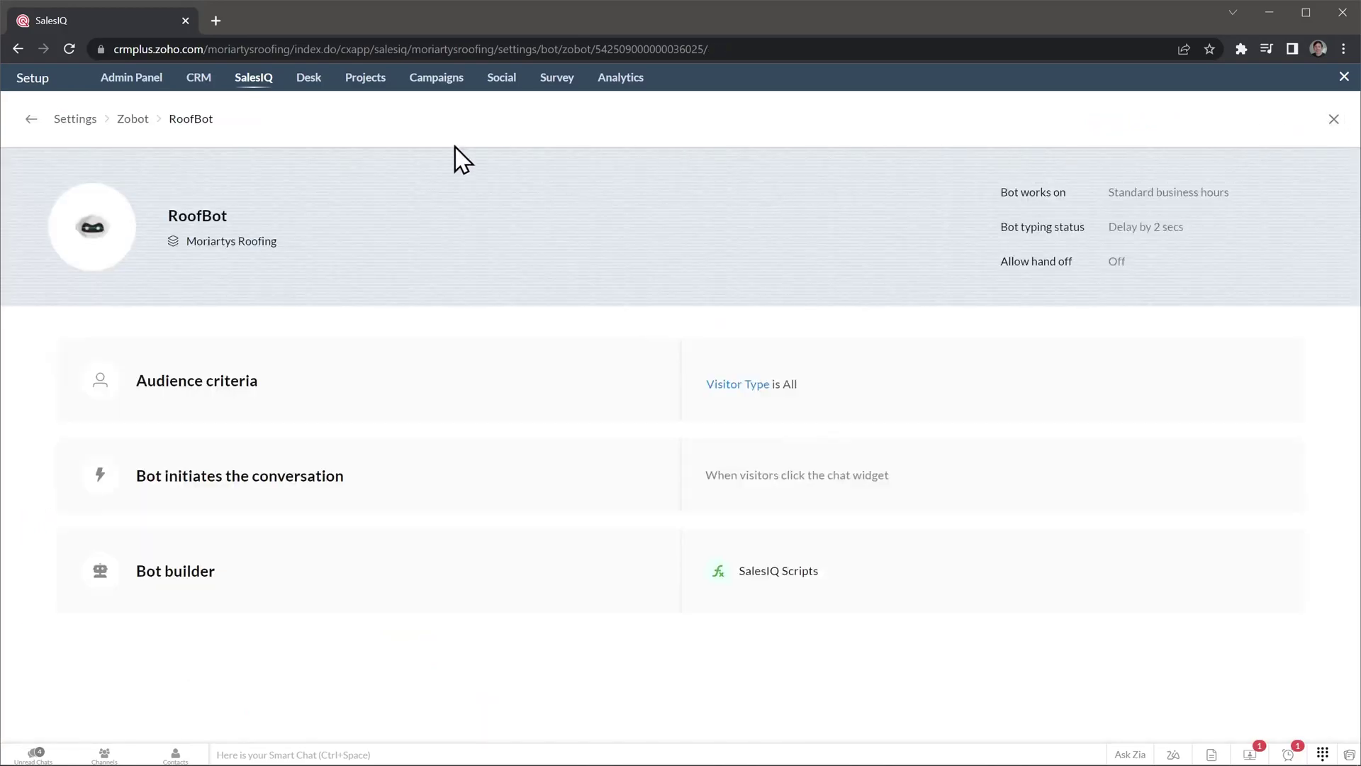
pyautogui.click(82, 119)
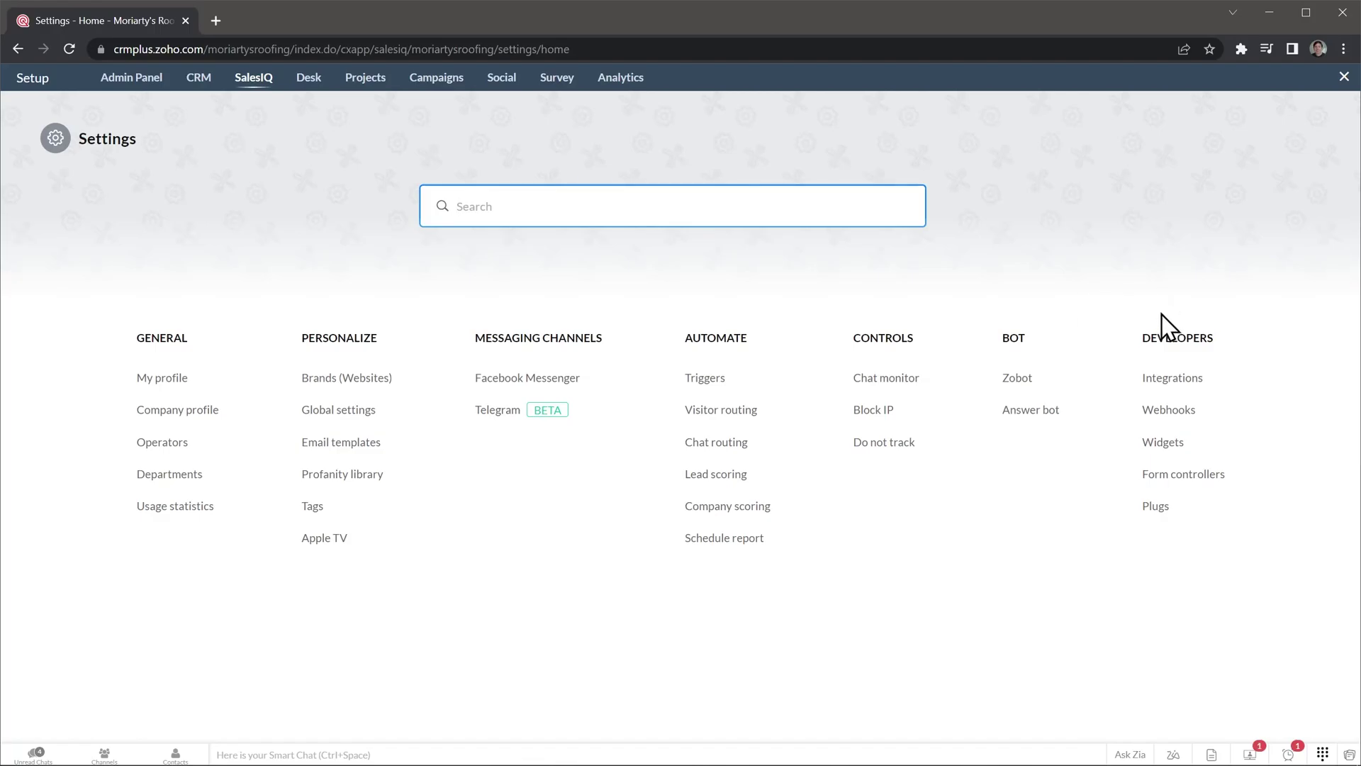
pyautogui.click(1170, 378)
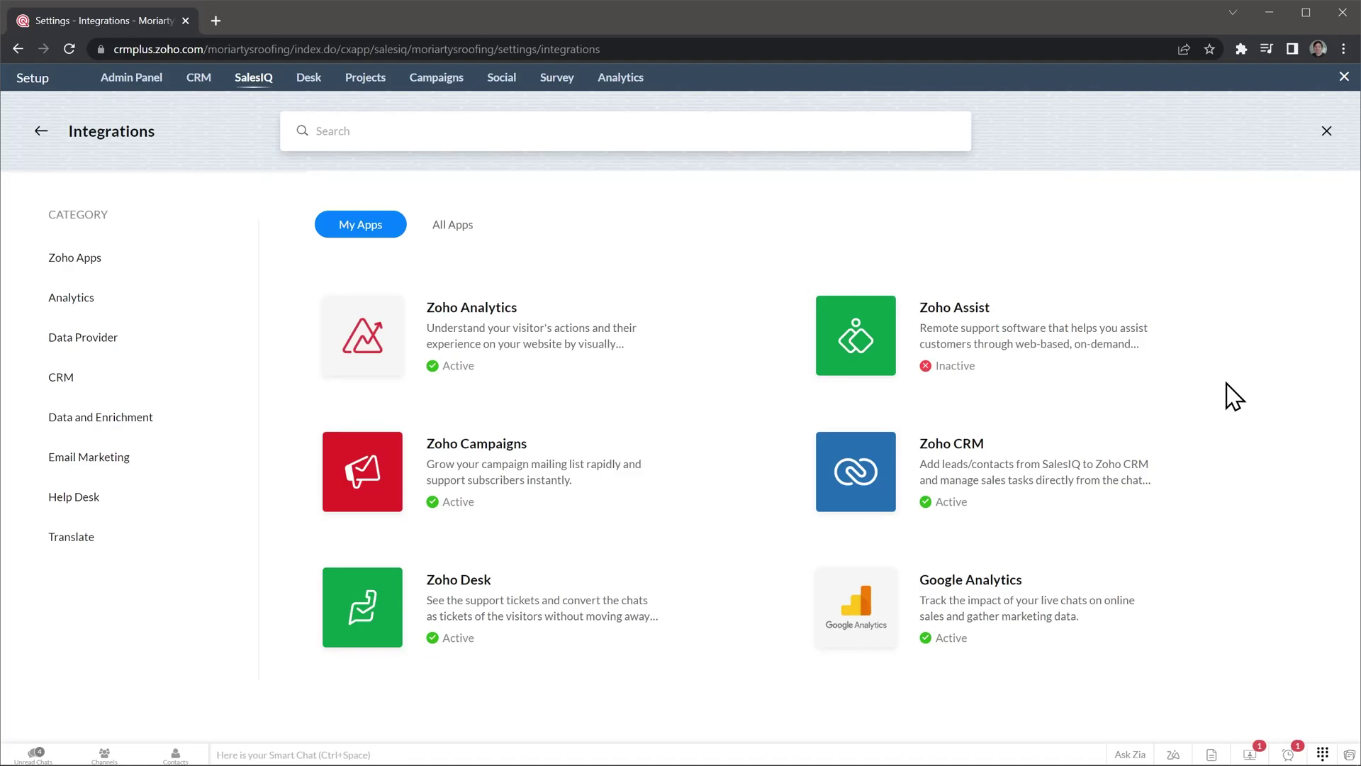
pyautogui.click(42, 133)
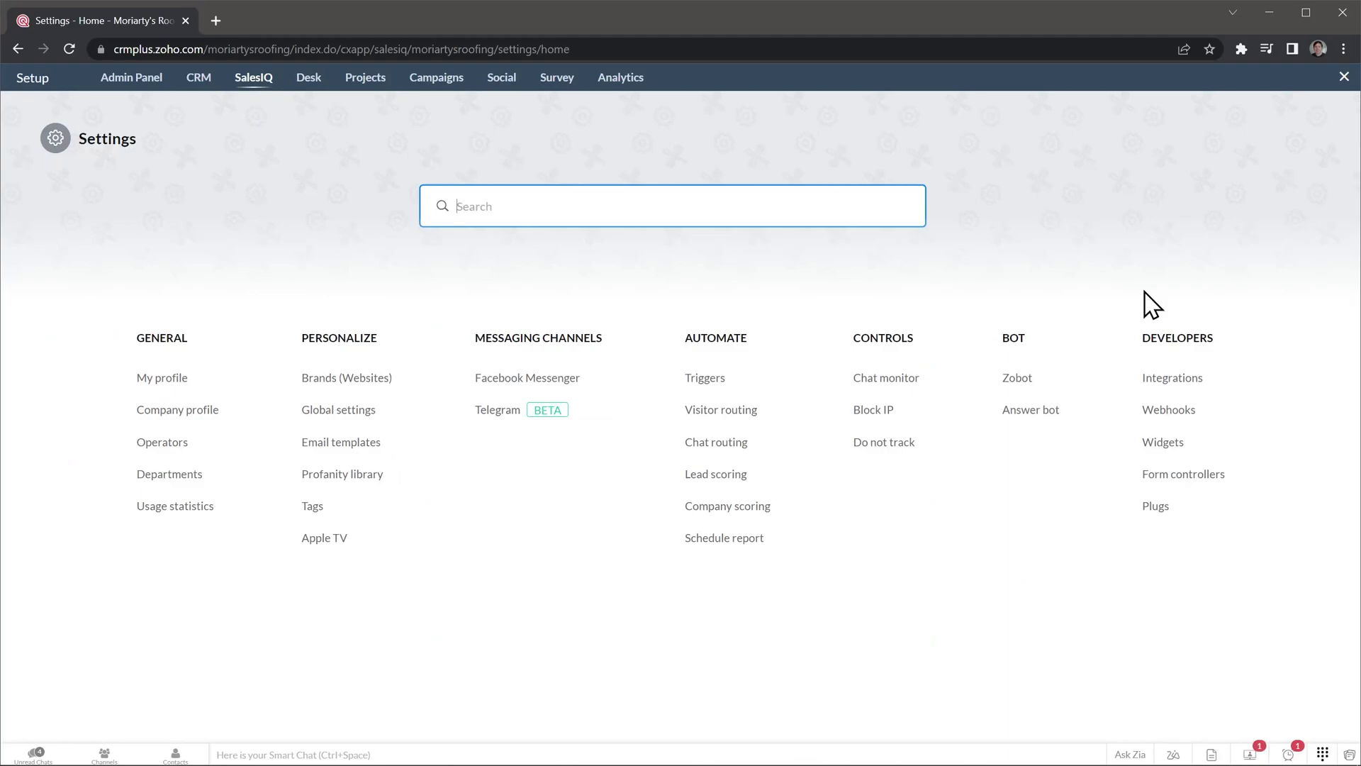